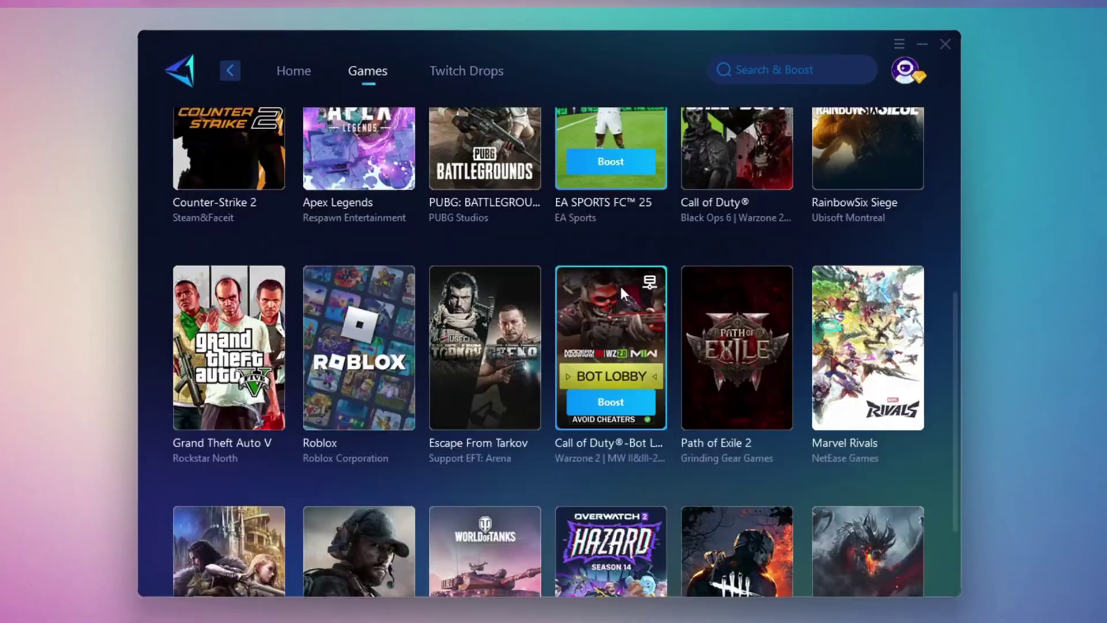
Browse the GearUP Booster games grid, then the video description down to the booster's download link.
{"action": "scroll", "coordinate": [617, 289], "scroll_direction": "down", "scroll_amount": 3}
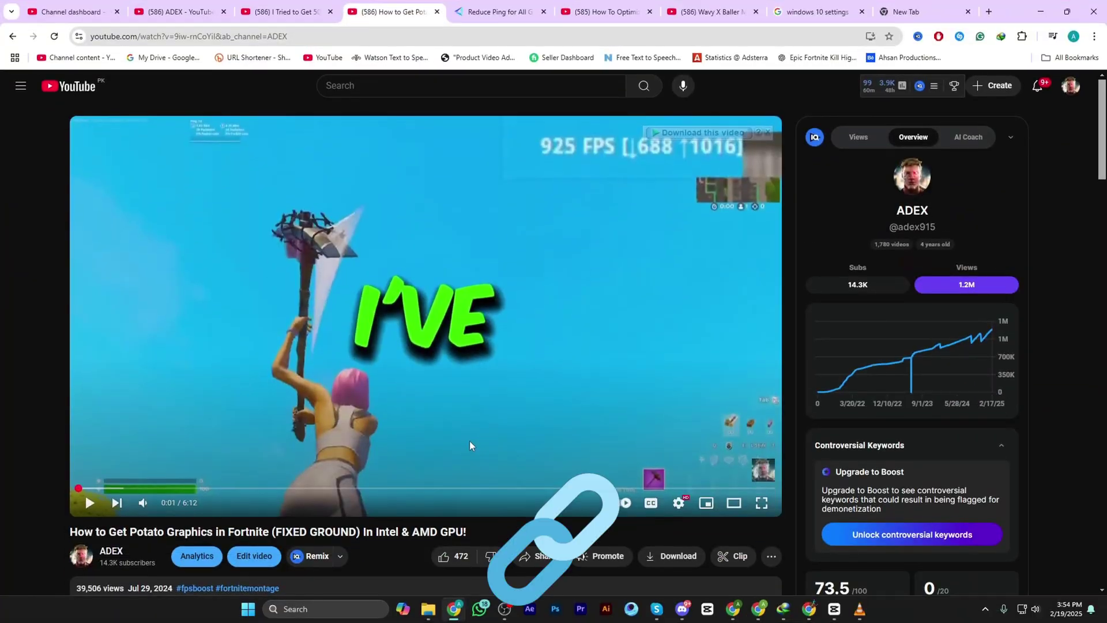
{"action": "scroll", "coordinate": [469, 440], "scroll_direction": "down", "scroll_amount": 3}
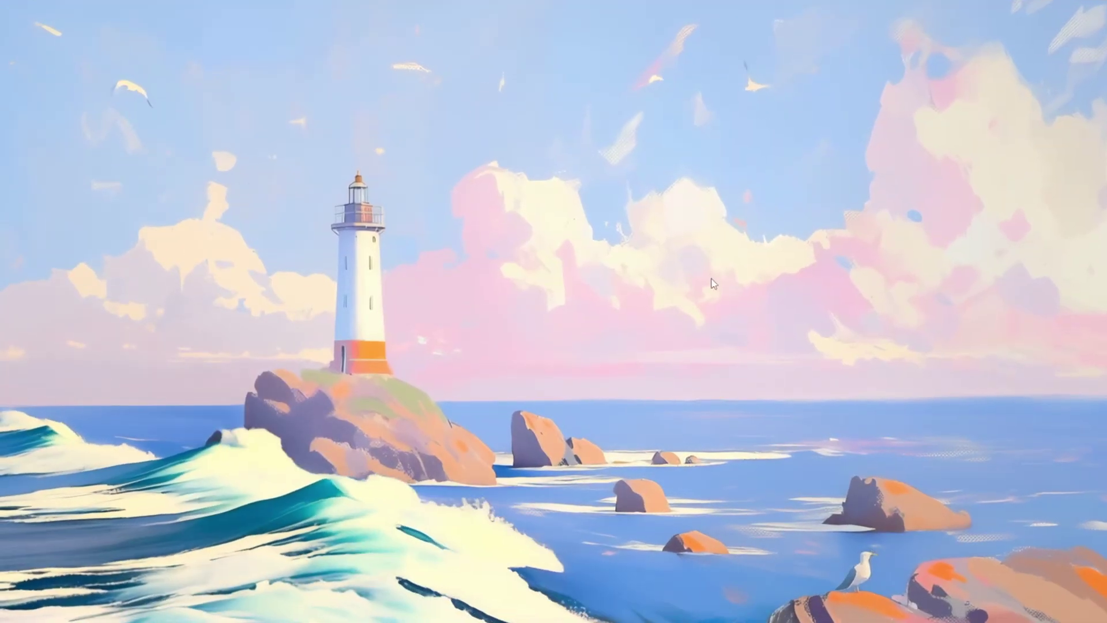
Launch Performance Monitor from a 'perf' search and show the empty User Defined collector sets.
{"action": "key", "text": "super"}
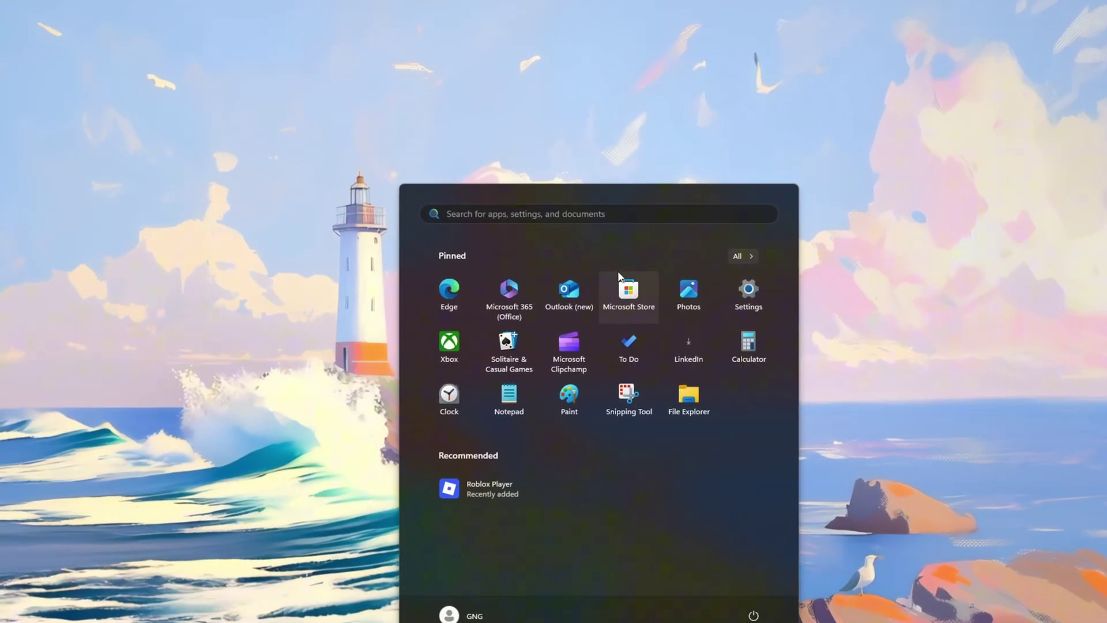
{"action": "type", "text": "perf"}
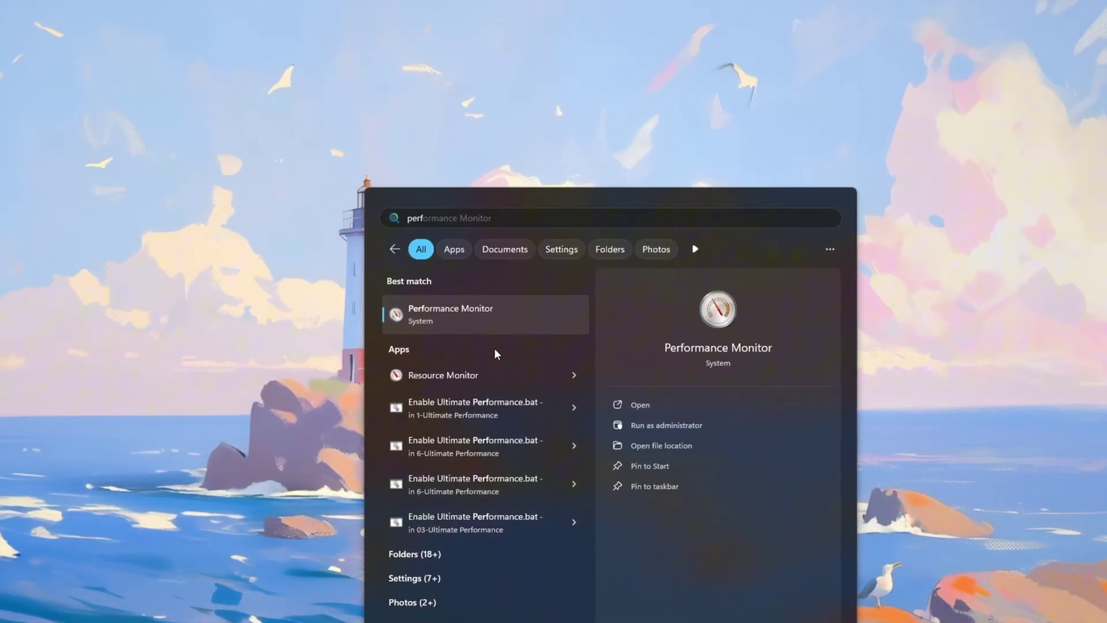
{"action": "left_click", "coordinate": [651, 403]}
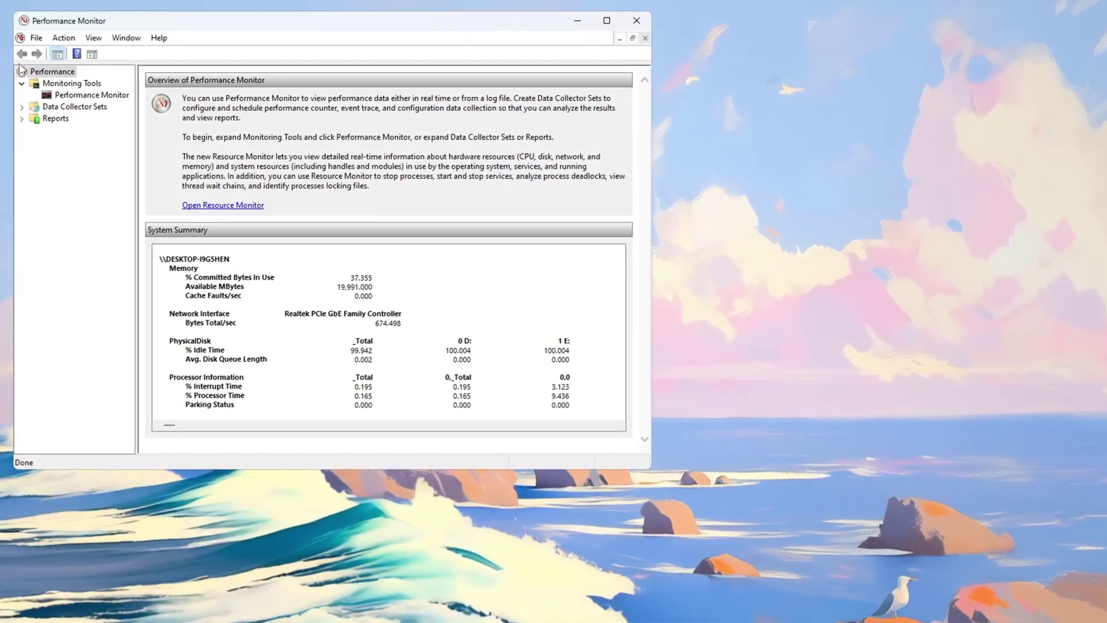
{"action": "left_click", "coordinate": [22, 108]}
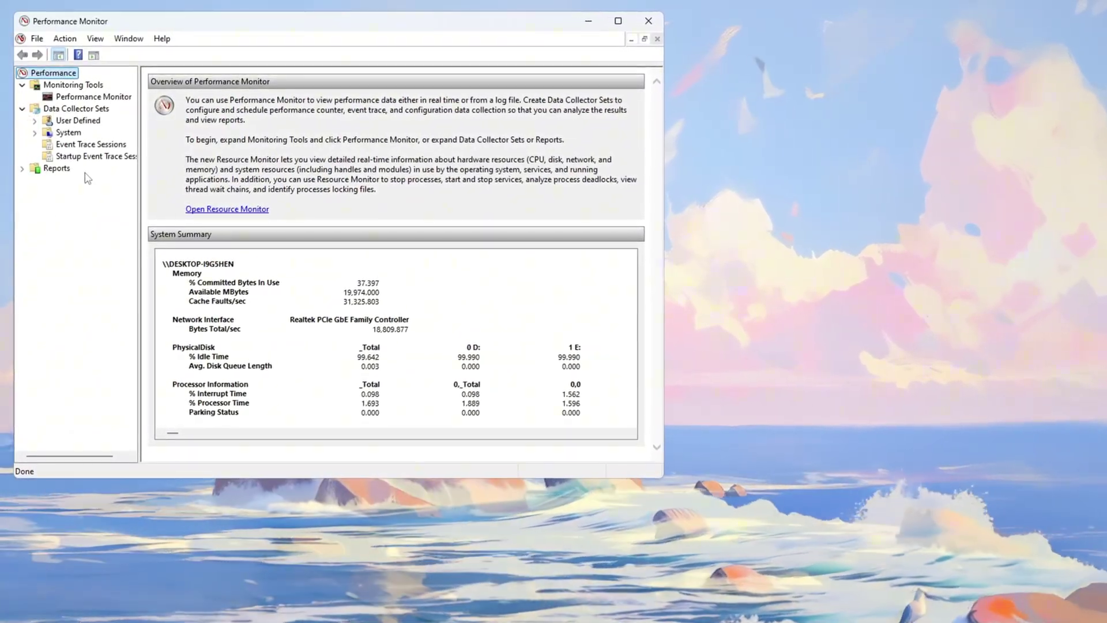
{"action": "left_click", "coordinate": [65, 121]}
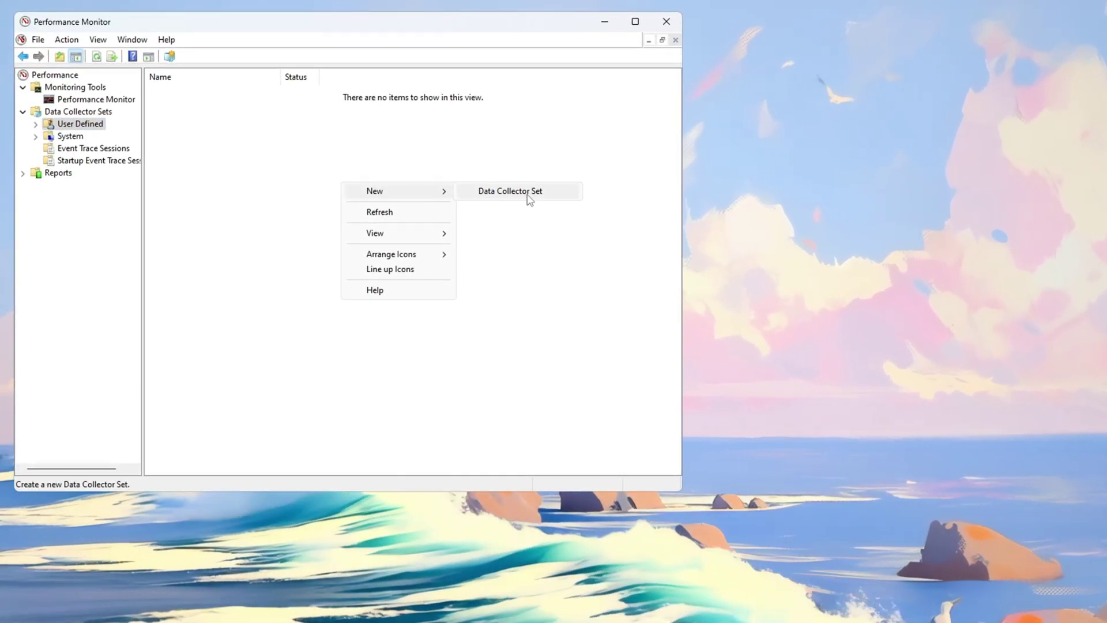
Create a manual 'CPU Boost' collector set for performance counters, closing the counter picker without adding any.
{"action": "left_click", "coordinate": [510, 191]}
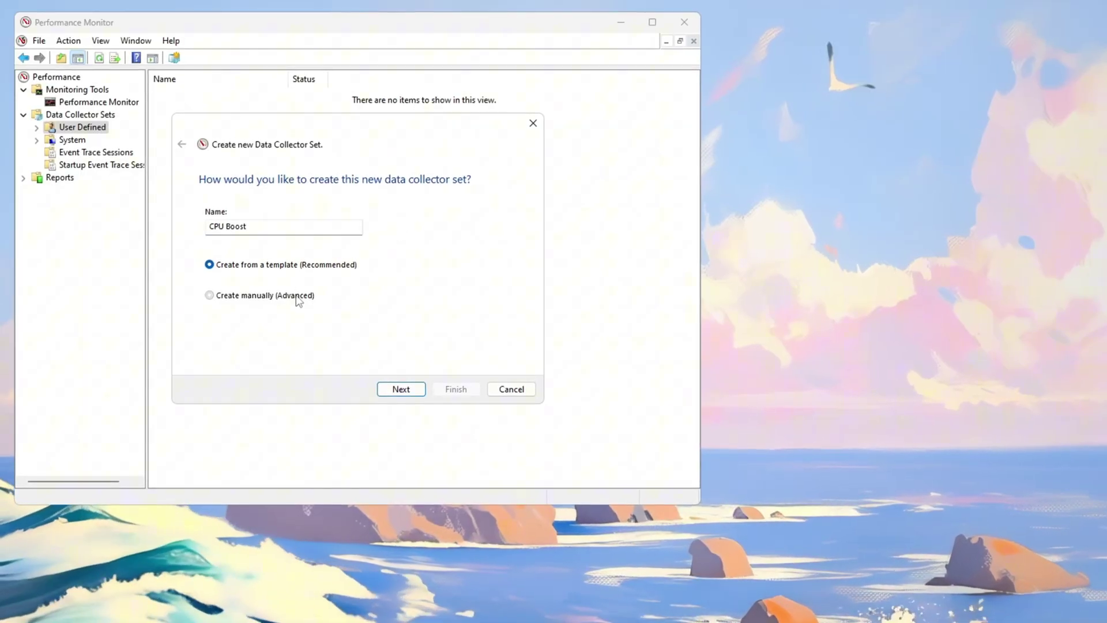
{"action": "left_click", "coordinate": [411, 395]}
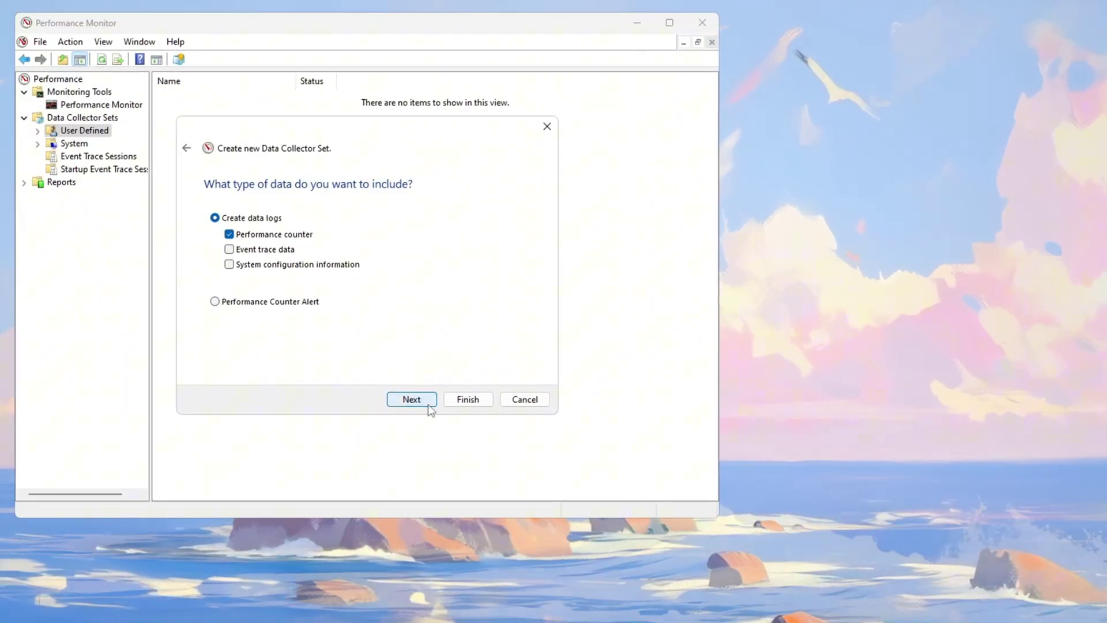
{"action": "left_click", "coordinate": [427, 402]}
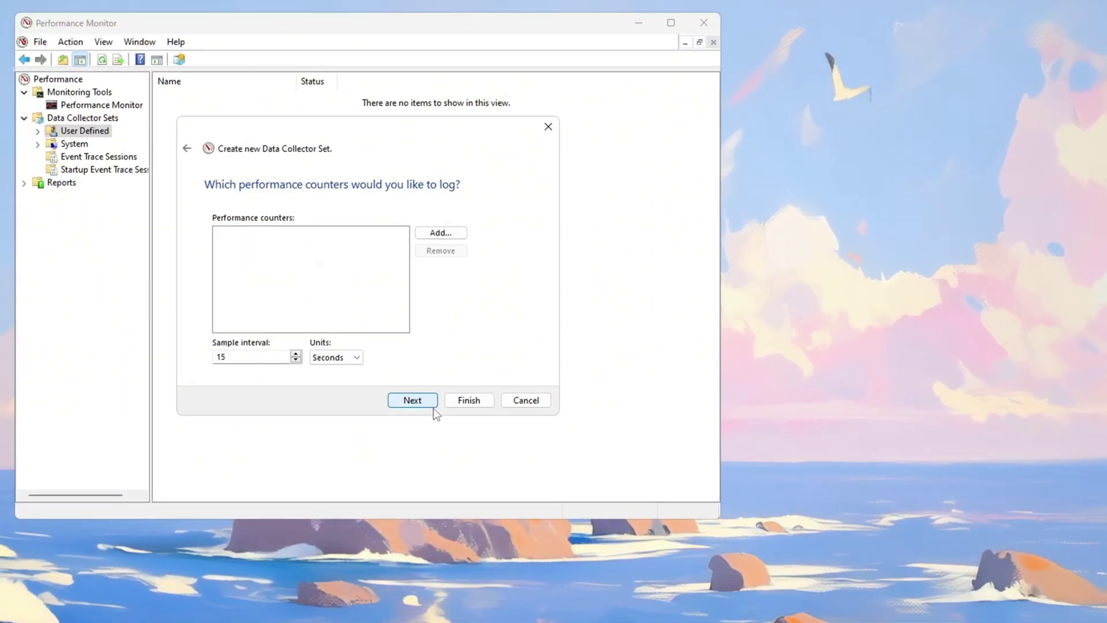
{"action": "left_click", "coordinate": [444, 233]}
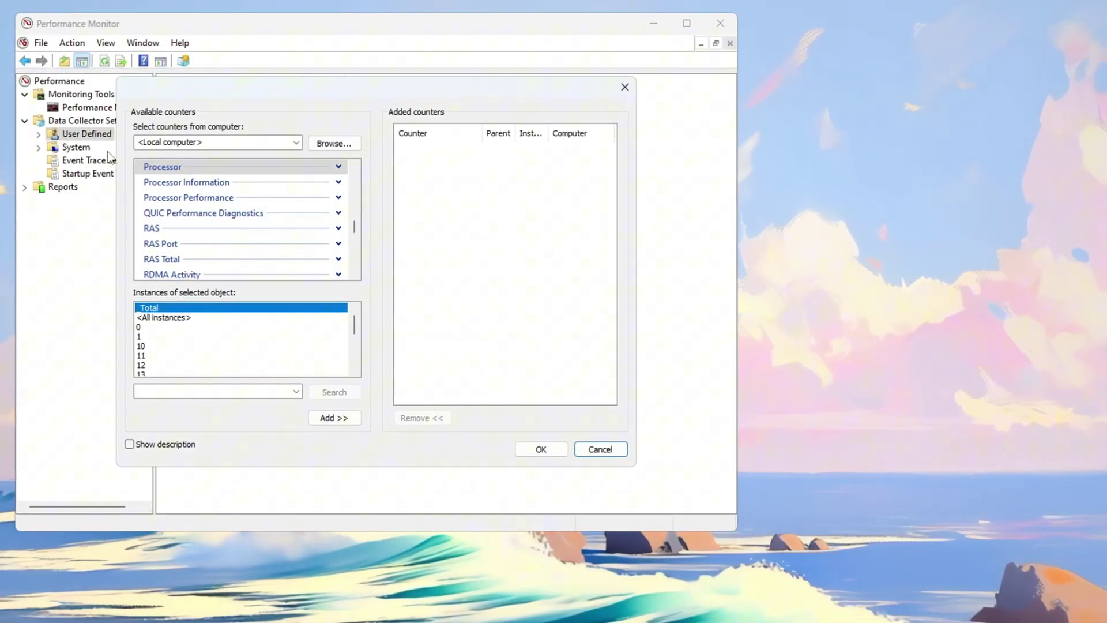
{"action": "scroll", "coordinate": [139, 203], "scroll_direction": "up", "scroll_amount": 1}
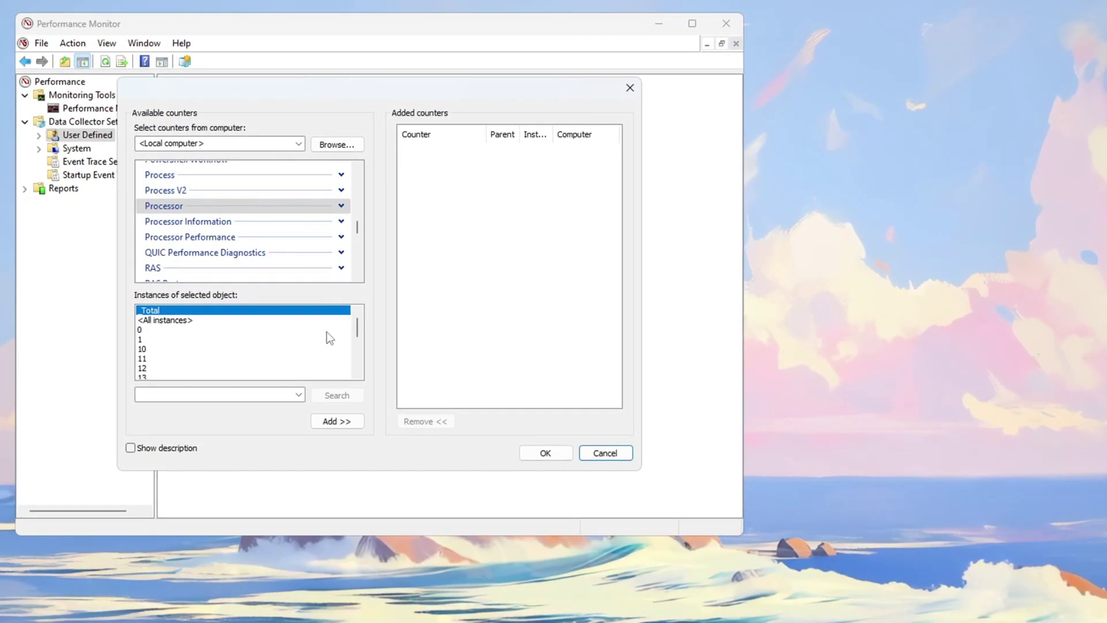
{"action": "scroll", "coordinate": [238, 334], "scroll_direction": "down", "scroll_amount": 2}
{"action": "left_click", "coordinate": [171, 350]}
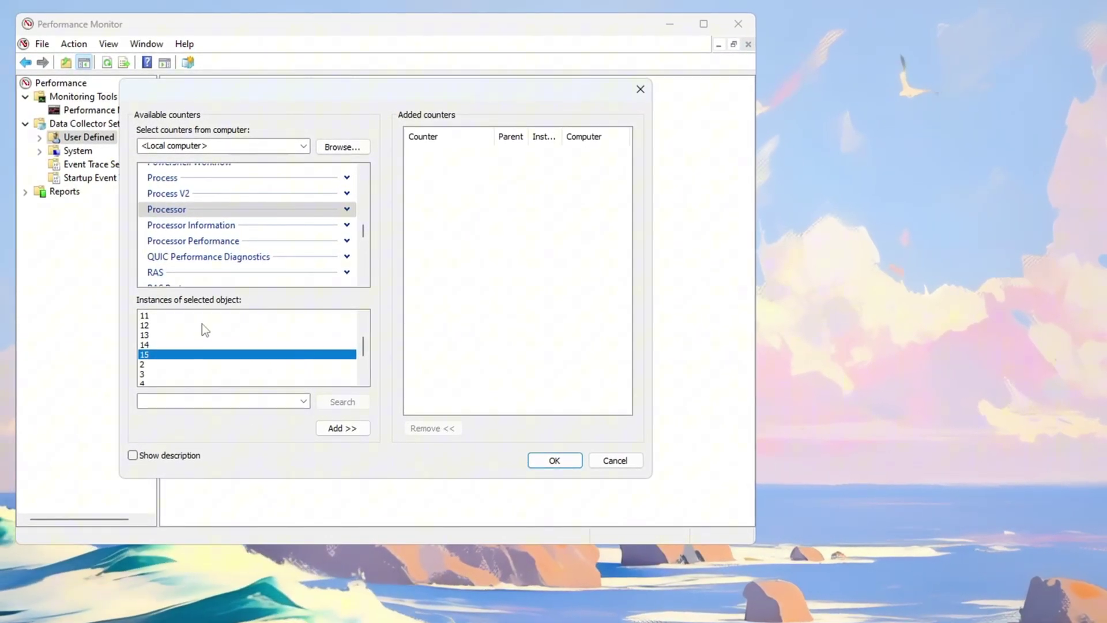
{"action": "left_click", "coordinate": [553, 459]}
{"action": "left_click", "coordinate": [434, 421]}
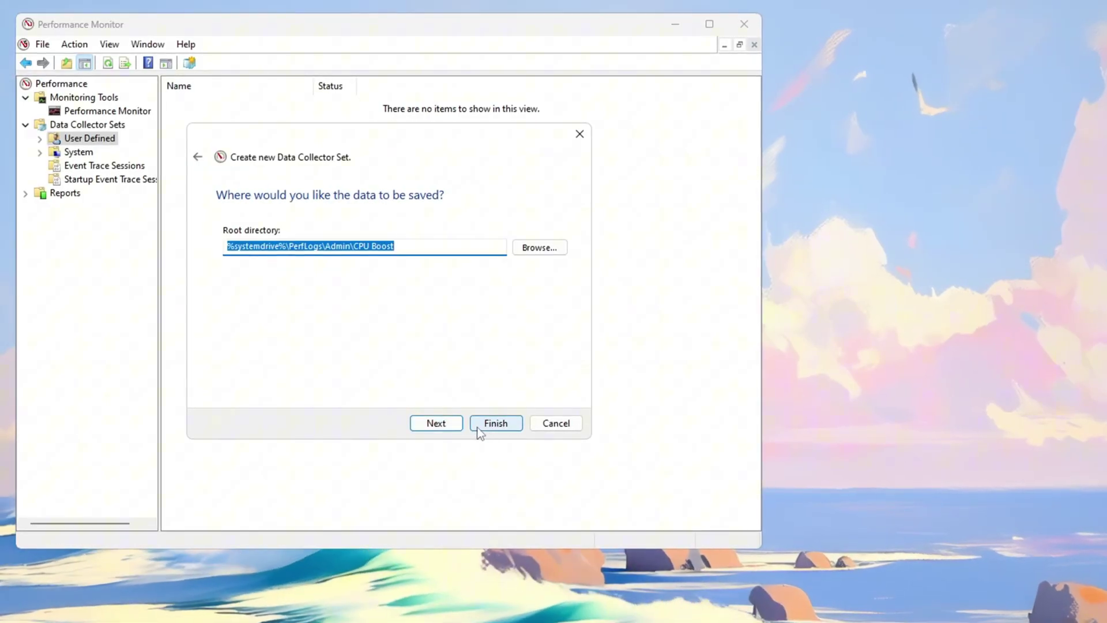
Confirm the CPU Boost set, then start it from its right-click menu.
{"action": "left_click", "coordinate": [488, 422]}
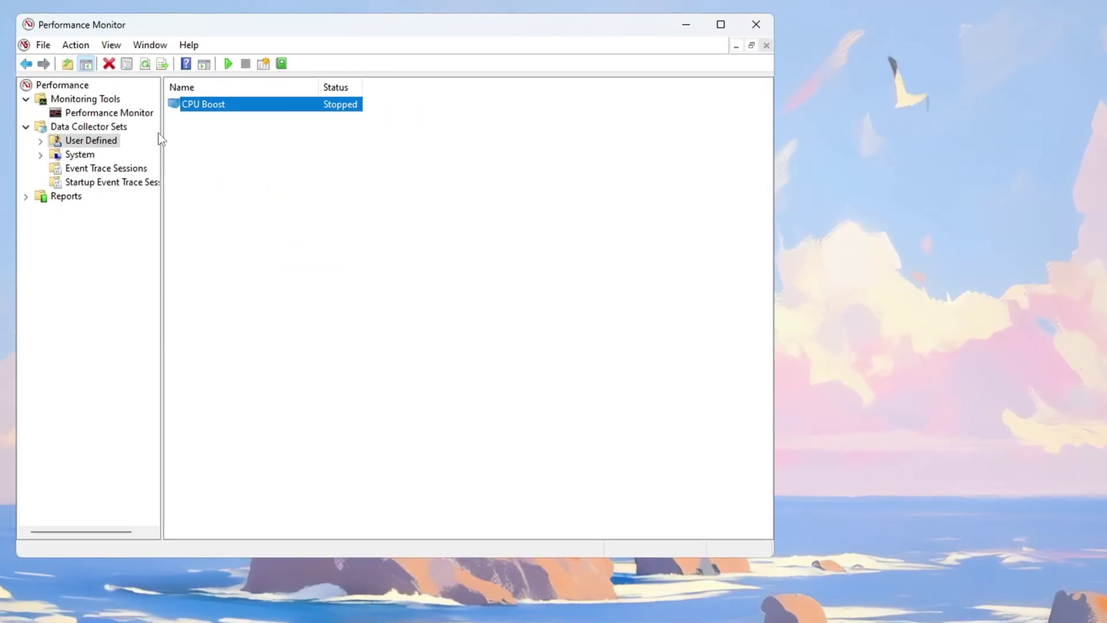
{"action": "right_click", "coordinate": [222, 111]}
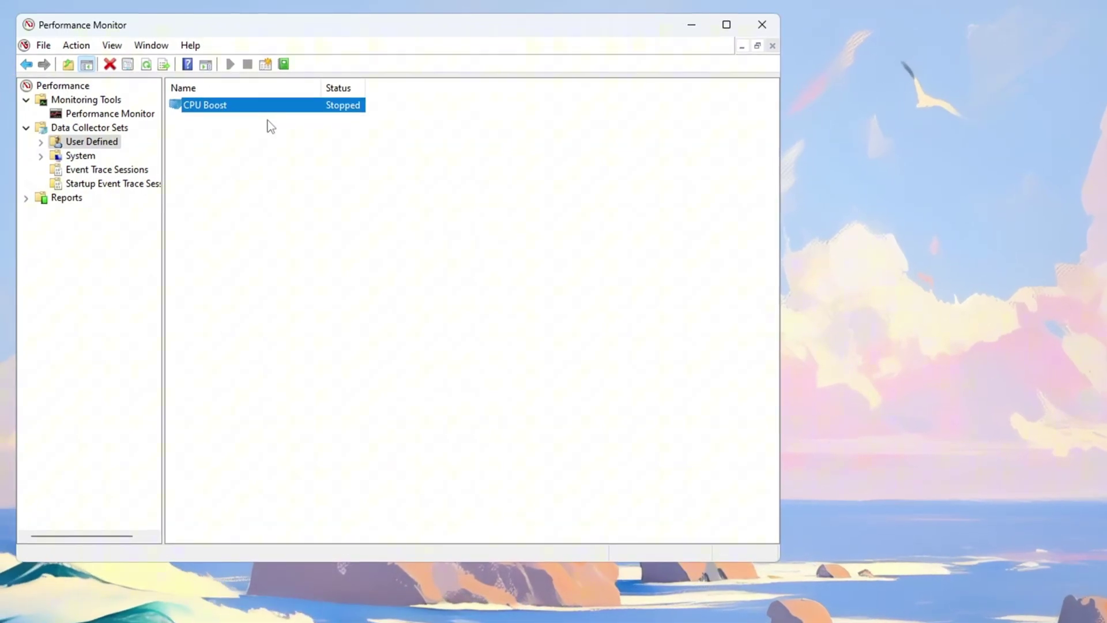
{"action": "key", "text": "Return"}
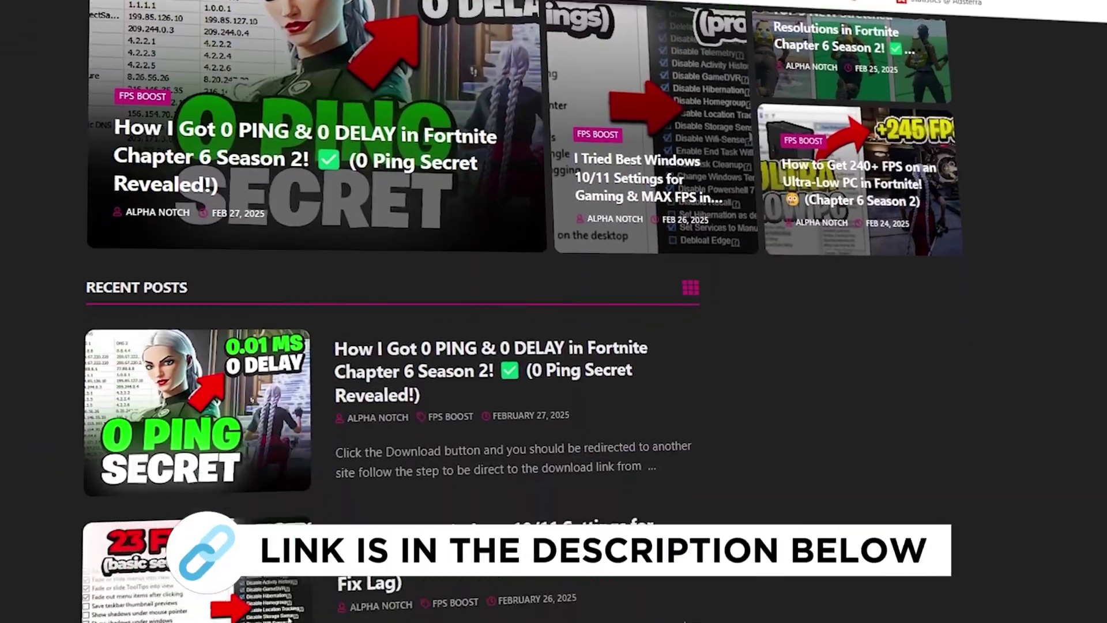
{"action": "scroll", "coordinate": [392, 312], "scroll_direction": "down", "scroll_amount": 8}
{"action": "scroll", "coordinate": [392, 311], "scroll_direction": "down", "scroll_amount": 10}
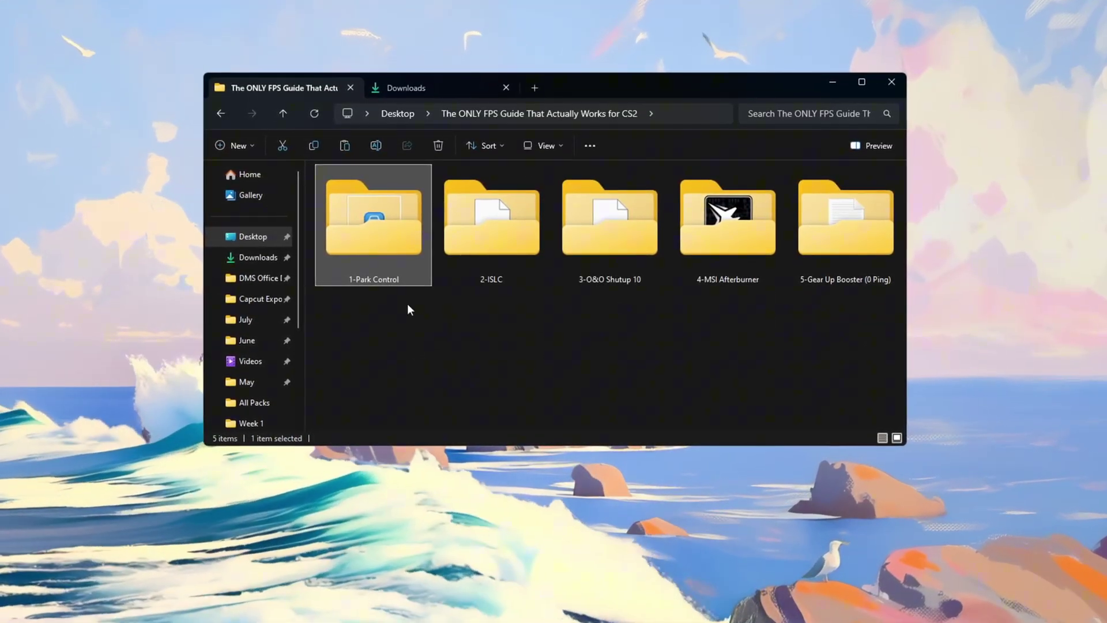
Open the 1-Park Control folder and launch ParkControl from a Start search for 'park'.
{"action": "double_click", "coordinate": [386, 242]}
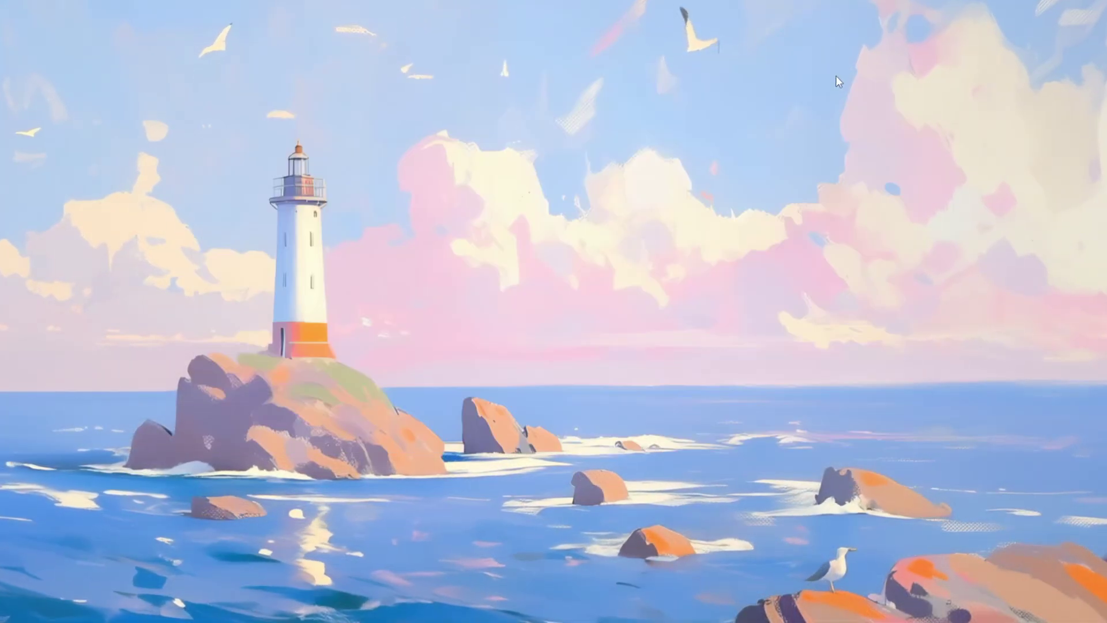
{"action": "key", "text": "super"}
{"action": "type", "text": "park"}
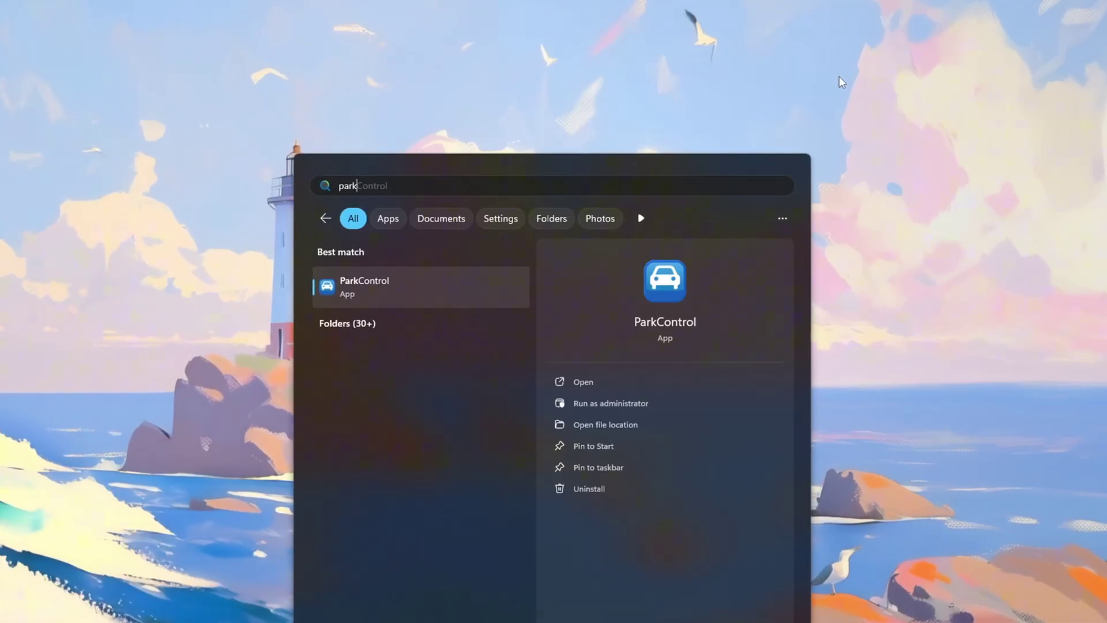
{"action": "key", "text": "Return"}
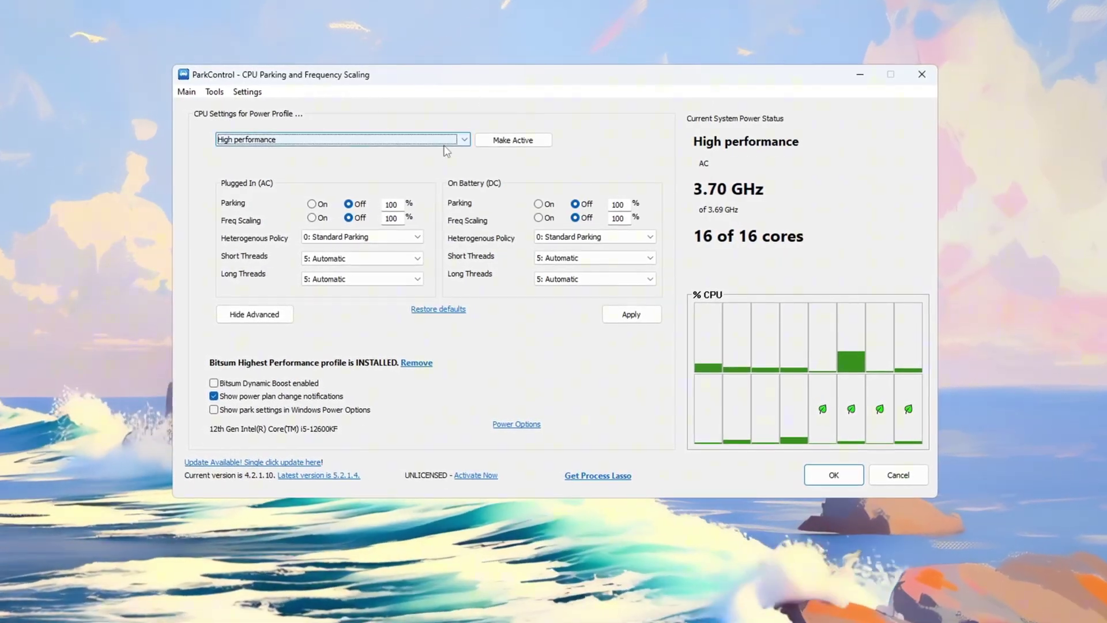
Select Bitsum Highest Performance as the edited profile and tick Bitsum Dynamic Boost.
{"action": "left_click", "coordinate": [448, 142]}
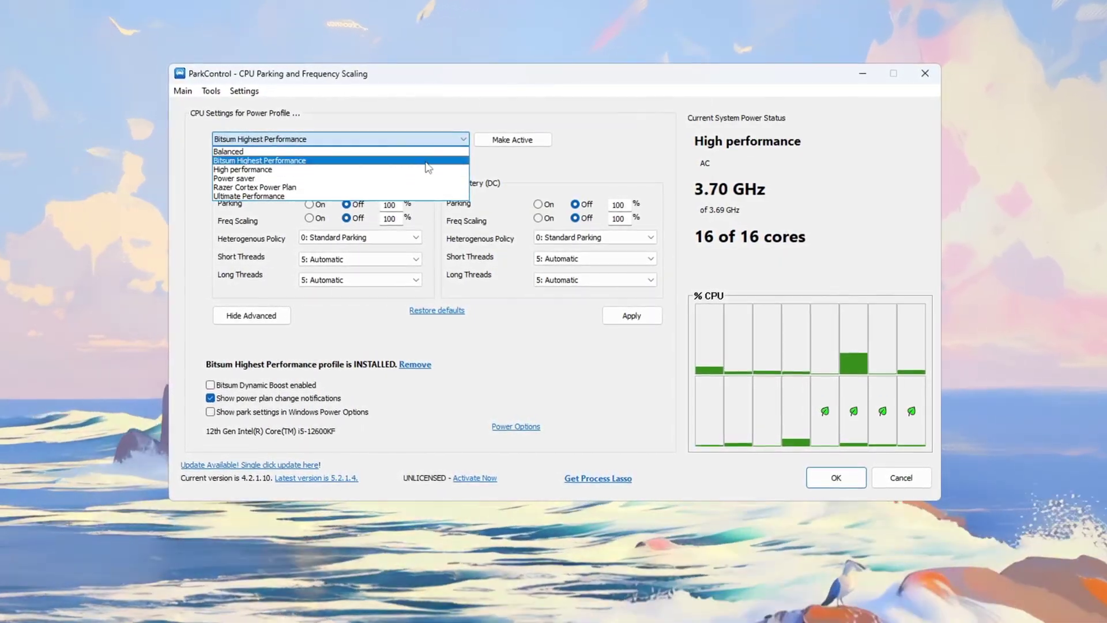
{"action": "left_click", "coordinate": [426, 161]}
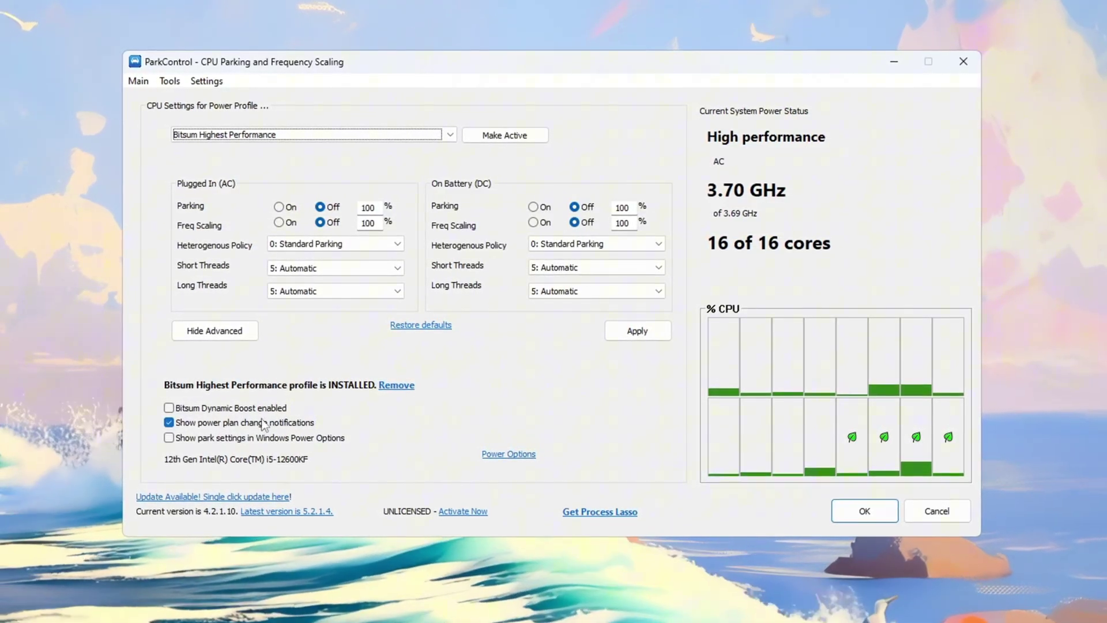
{"action": "left_click", "coordinate": [166, 409]}
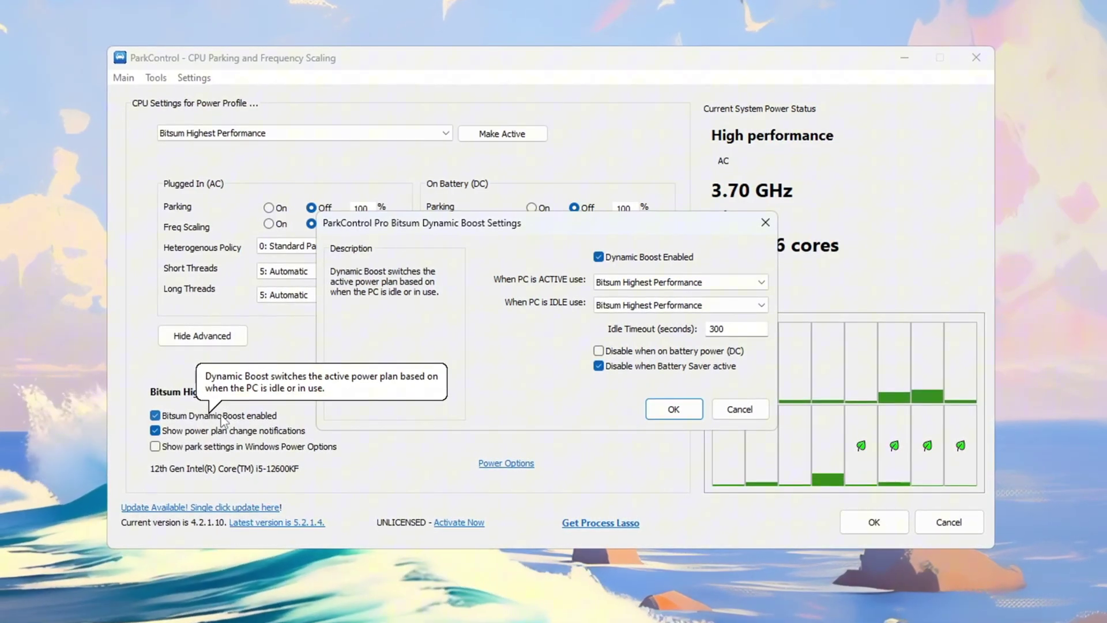
Untick Bitsum Dynamic Boost and close the Windows power plan list.
{"action": "left_click", "coordinate": [738, 411]}
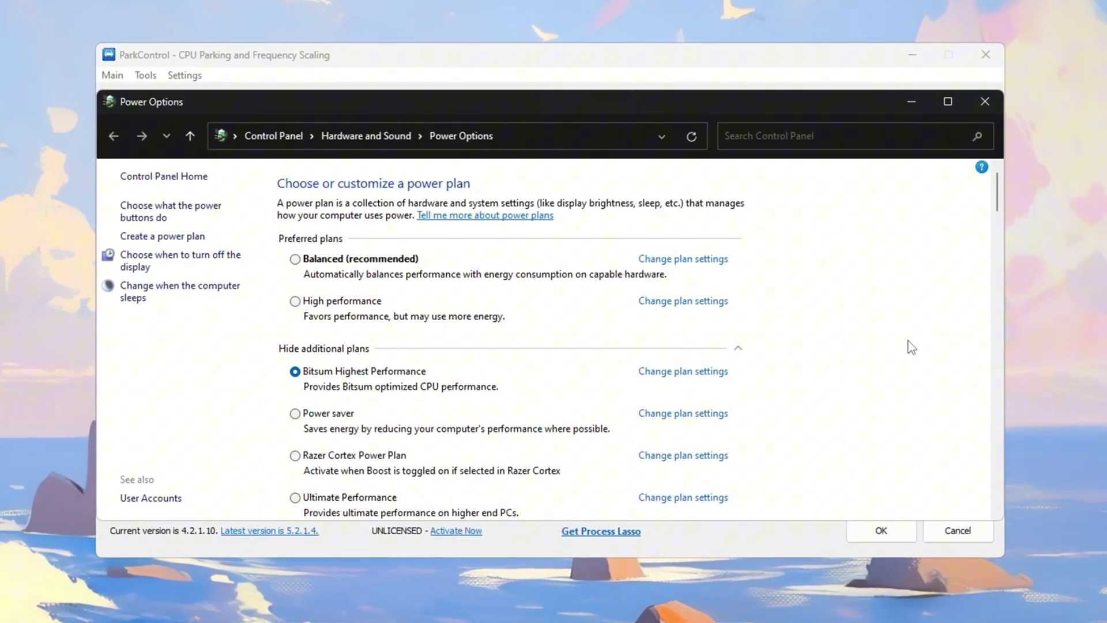
{"action": "left_click", "coordinate": [986, 101]}
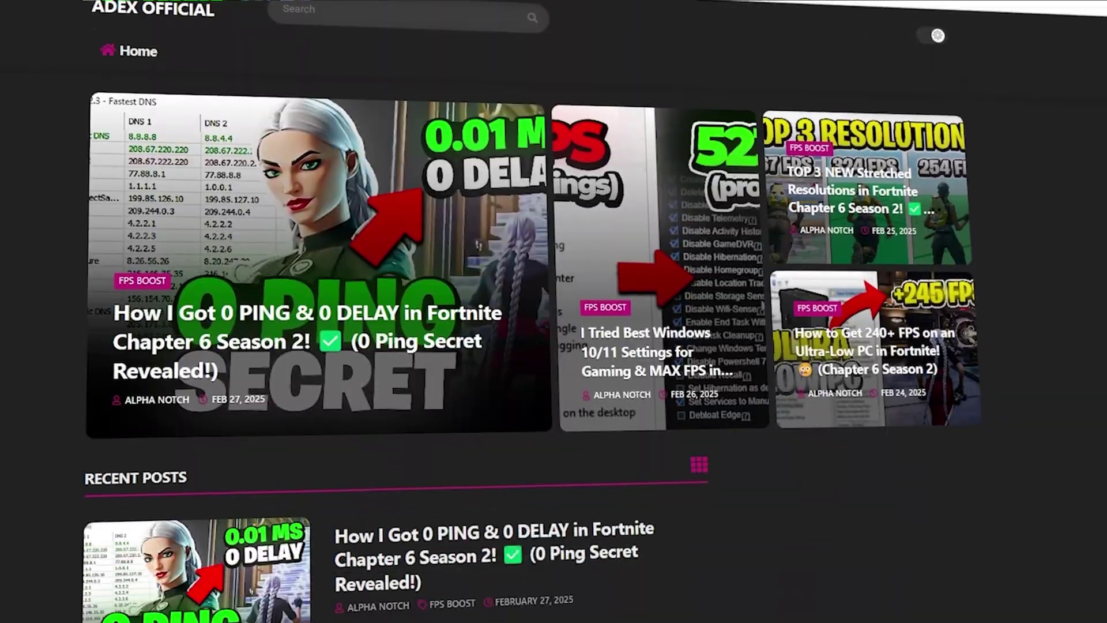
{"action": "scroll", "coordinate": [554, 312], "scroll_direction": "down", "scroll_amount": 7}
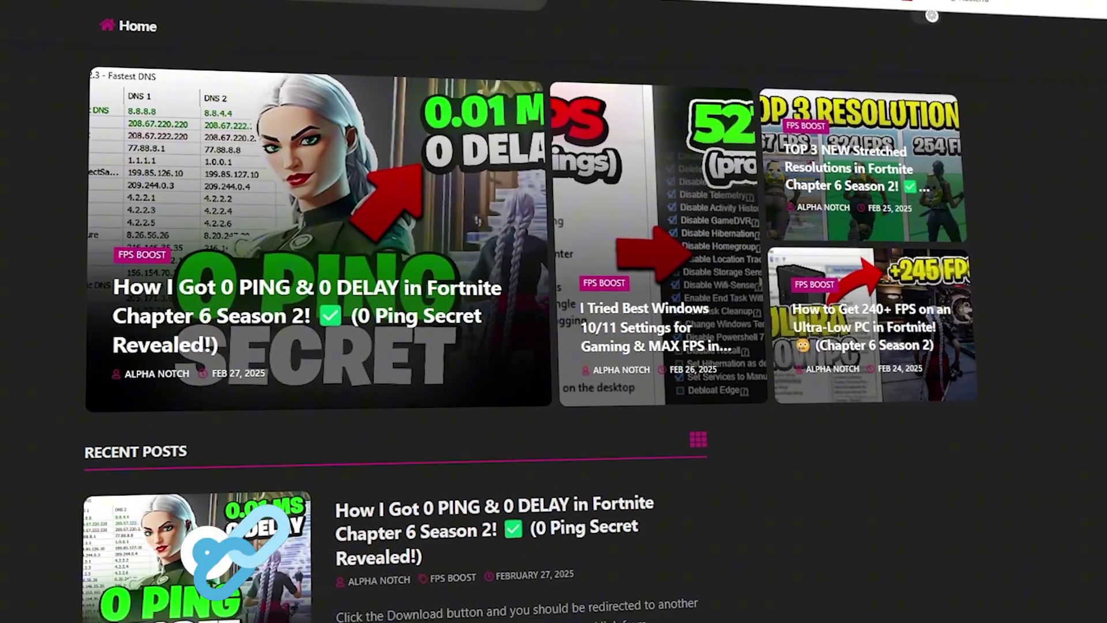
{"action": "scroll", "coordinate": [554, 311], "scroll_direction": "down", "scroll_amount": 8}
{"action": "scroll", "coordinate": [554, 312], "scroll_direction": "down", "scroll_amount": 3}
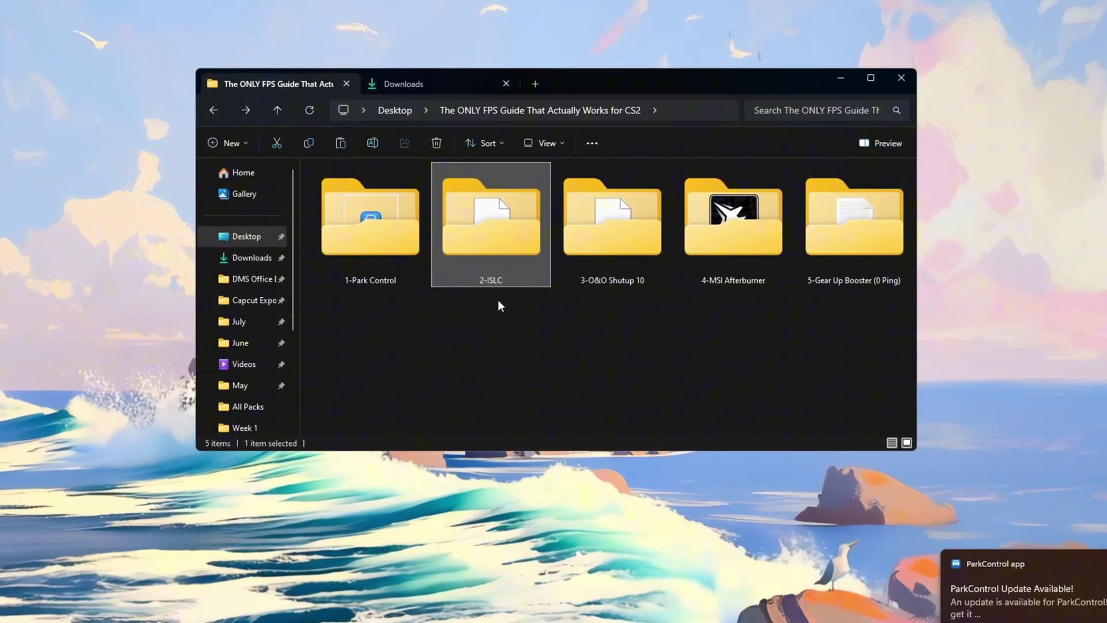
Run the ISLC executable from the 2-ISLC folder, minimize Explorer and move the cleaner window into view.
{"action": "double_click", "coordinate": [506, 241]}
{"action": "left_click", "coordinate": [383, 184]}
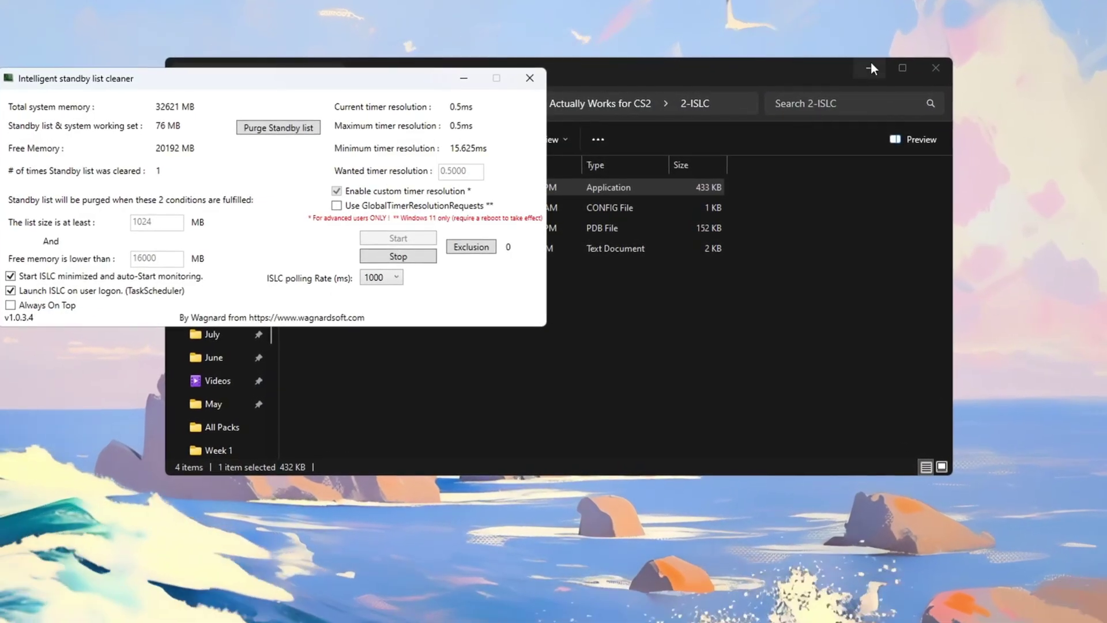
{"action": "left_click", "coordinate": [868, 64]}
{"action": "left_click_drag", "start_coordinate": [591, 128], "coordinate": [594, 129]}
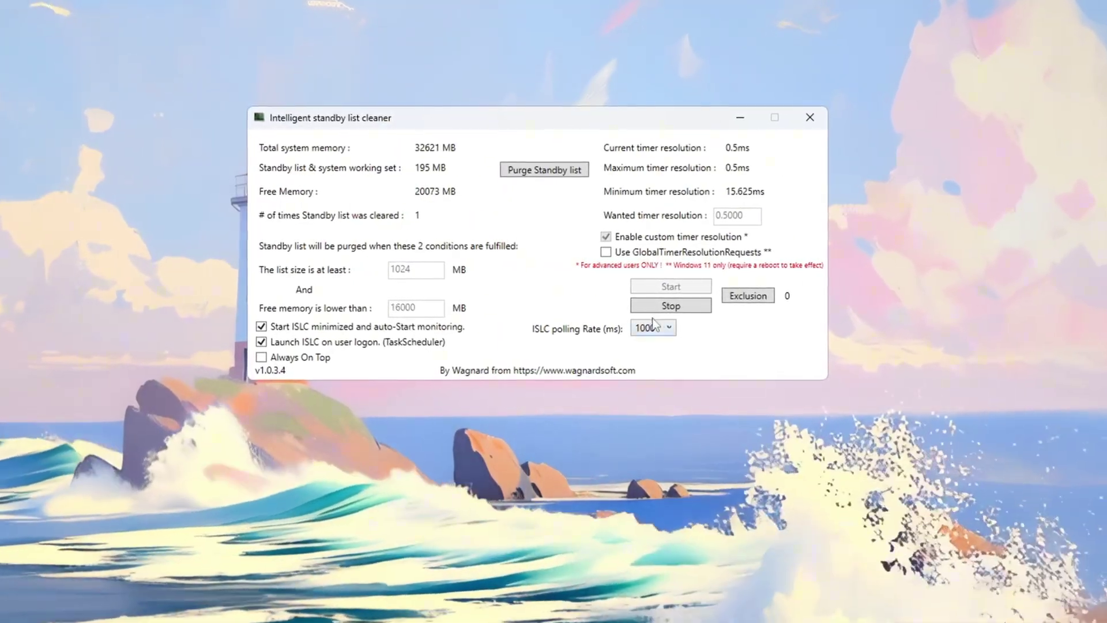
Stop ISLC monitoring with 1024 MB list size and 16000 MB free memory, keeping Start ISLC minimized on.
{"action": "left_click", "coordinate": [666, 305]}
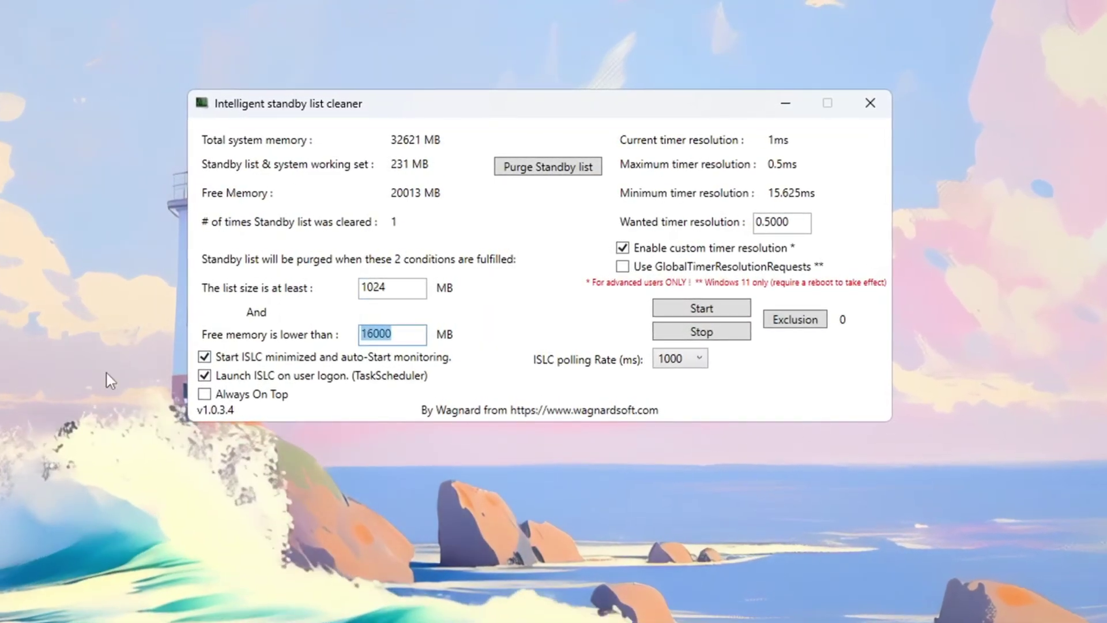
{"action": "left_click", "coordinate": [201, 360]}
{"action": "left_click", "coordinate": [201, 360]}
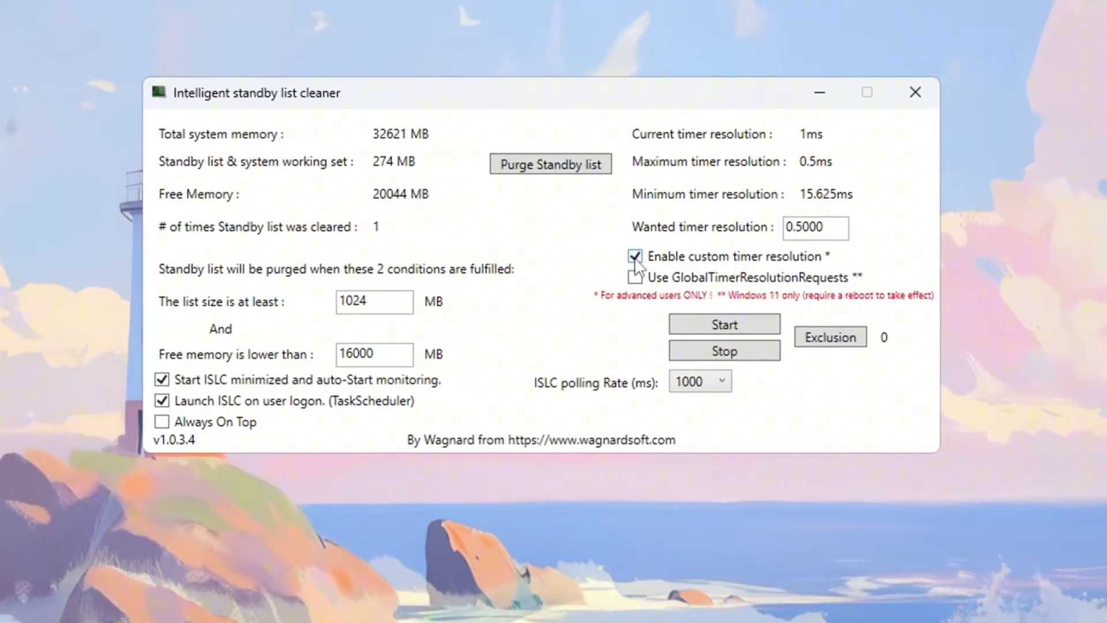
Restart ISLC monitoring at 1000 ms polling and 0.5 ms timer resolution, then purge the standby list.
{"action": "key", "text": "shift+Tab"}
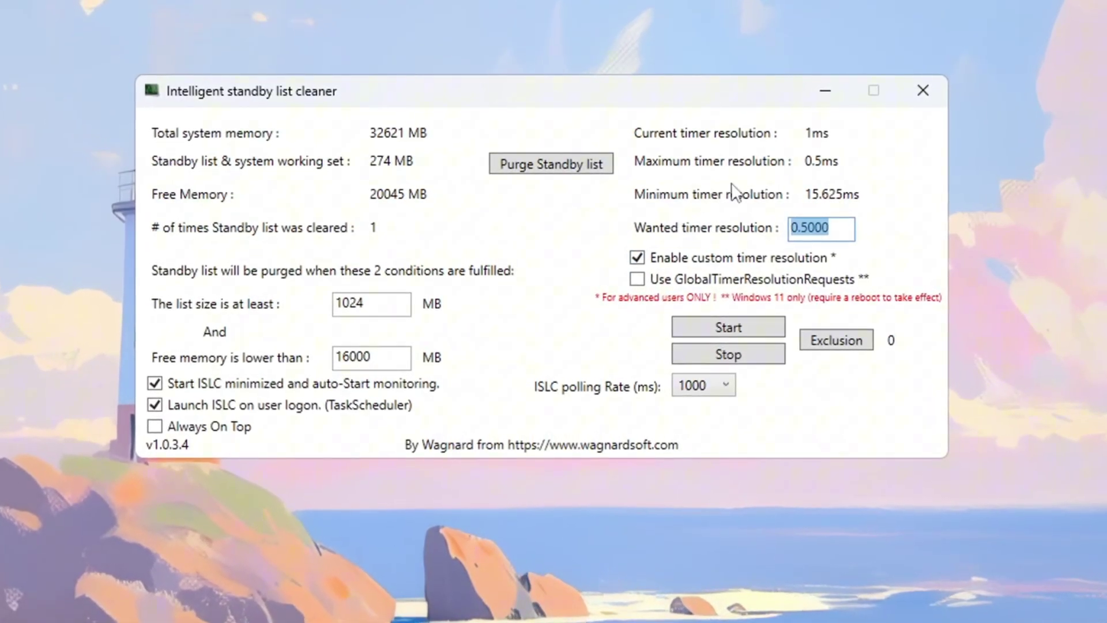
{"action": "left_click", "coordinate": [704, 387]}
{"action": "left_click", "coordinate": [702, 455]}
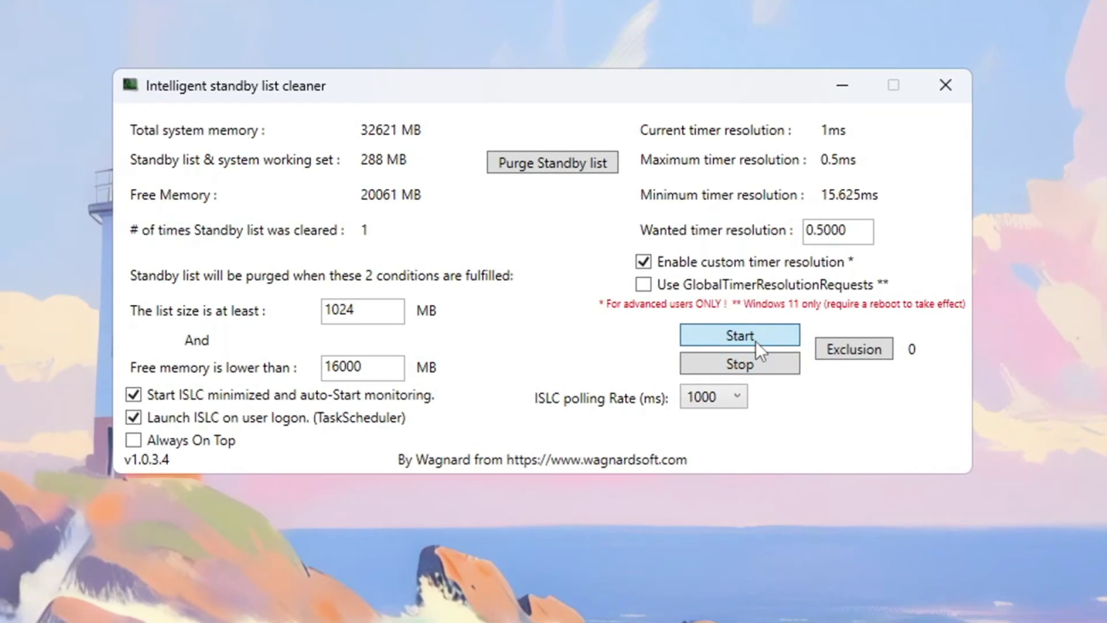
{"action": "left_click", "coordinate": [759, 338]}
{"action": "left_click", "coordinate": [579, 171]}
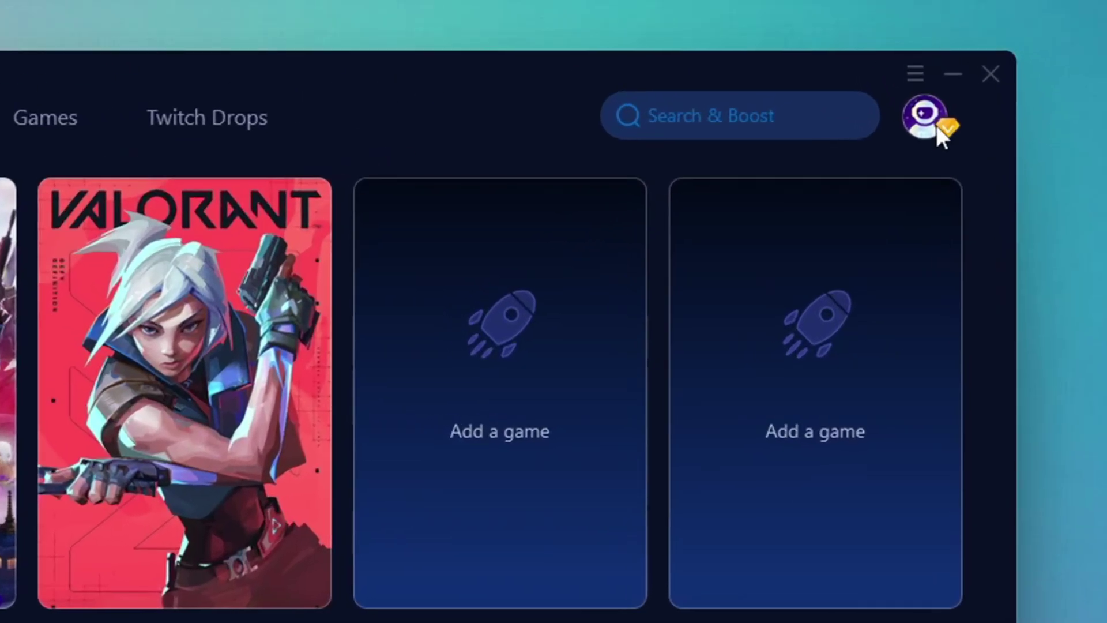
{"action": "left_click", "coordinate": [926, 108]}
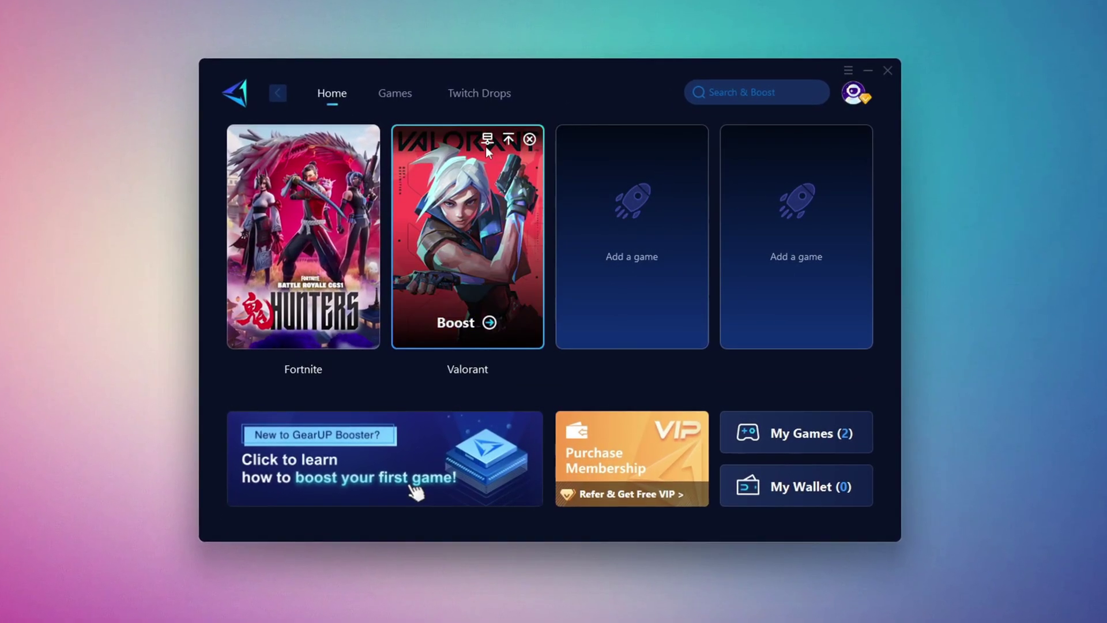
{"action": "left_click", "coordinate": [405, 101]}
{"action": "scroll", "coordinate": [612, 292], "scroll_direction": "down", "scroll_amount": 5}
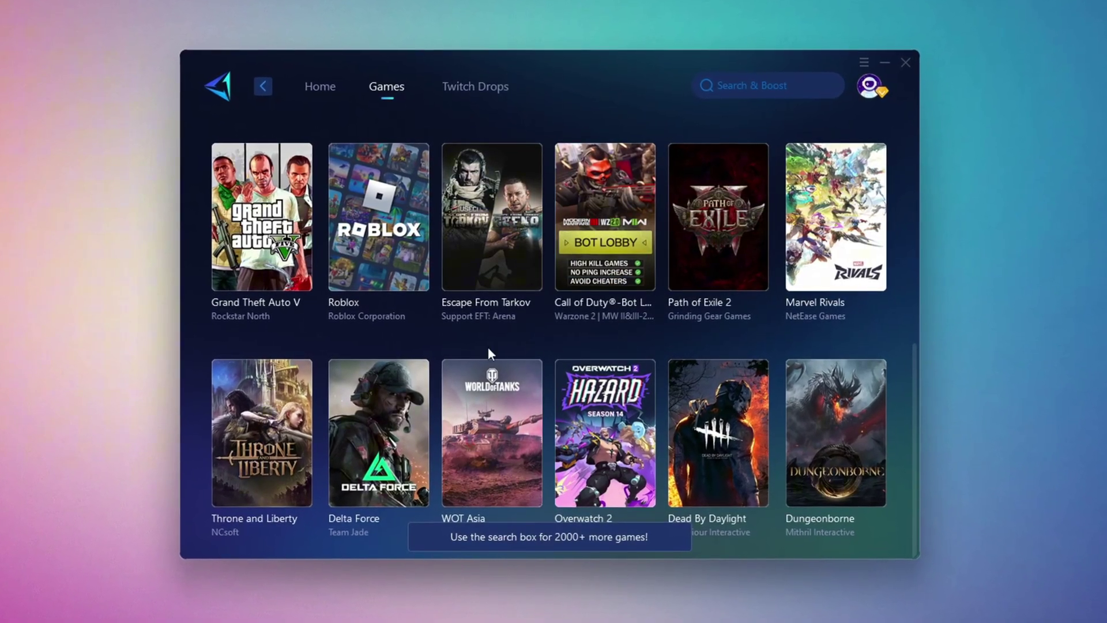
{"action": "left_click", "coordinate": [318, 87]}
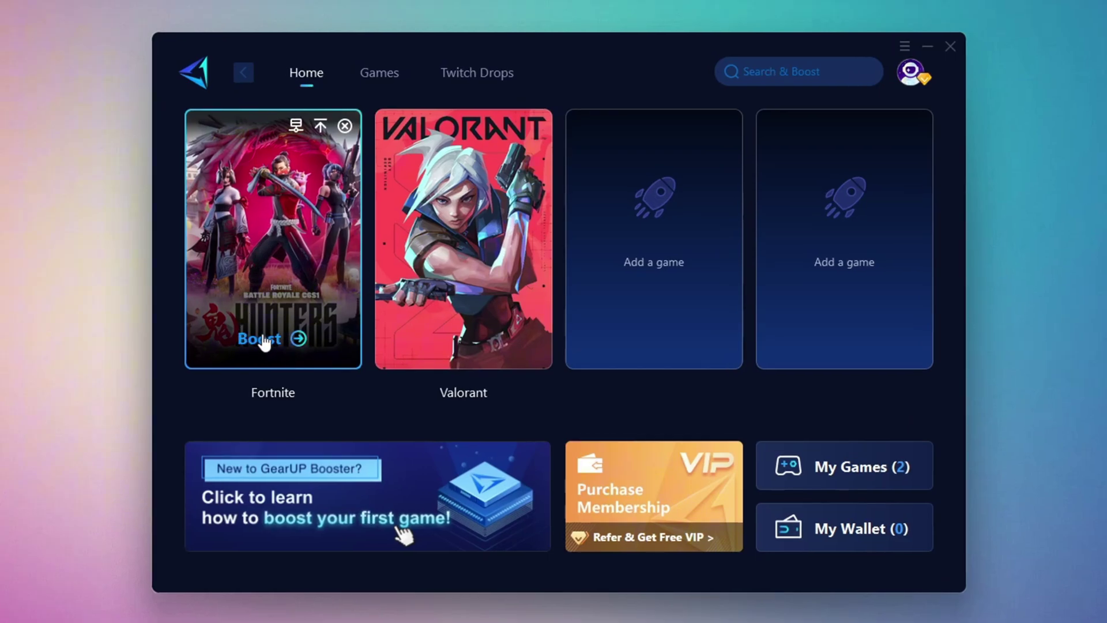
Boost Fortnite through the Middle East region's Auto node, then close the GearUP Booster window.
{"action": "left_click", "coordinate": [262, 338]}
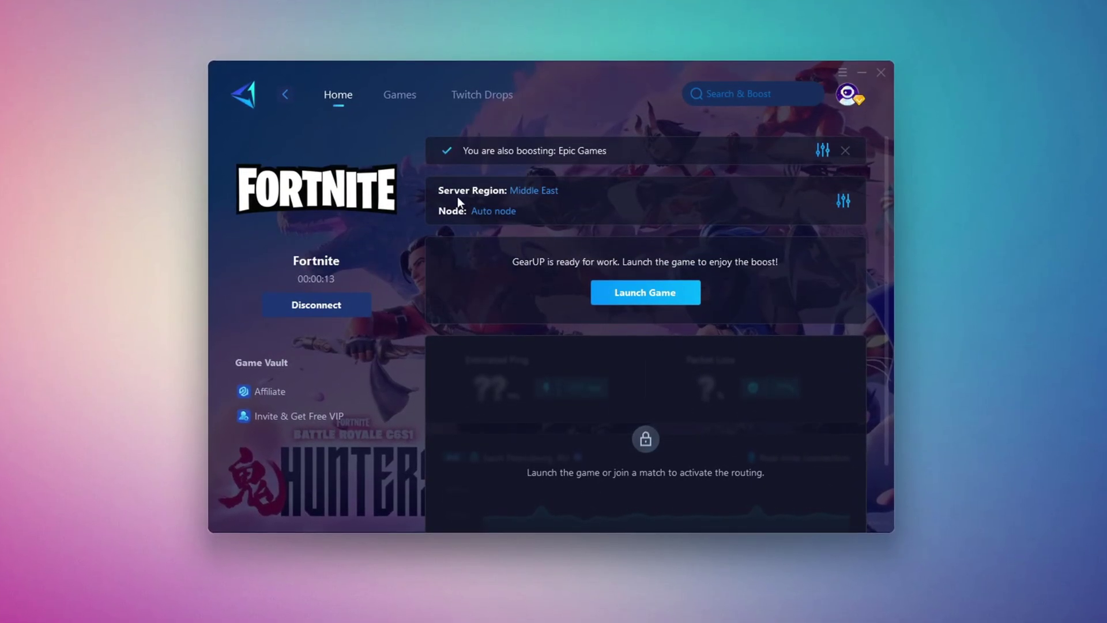
{"action": "left_click", "coordinate": [534, 191]}
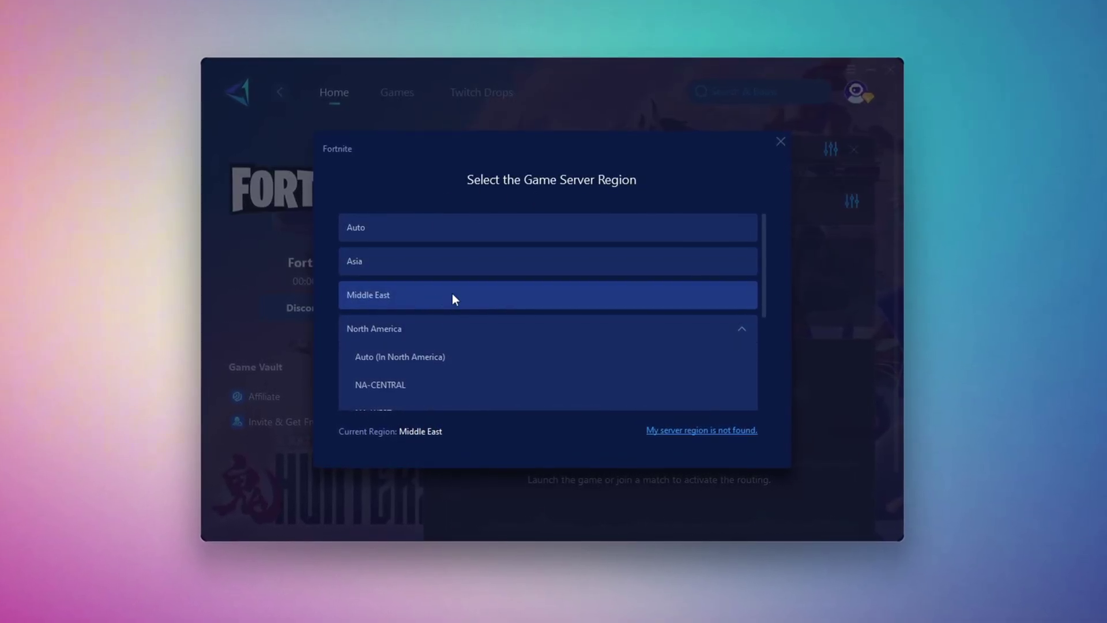
{"action": "left_click", "coordinate": [784, 142]}
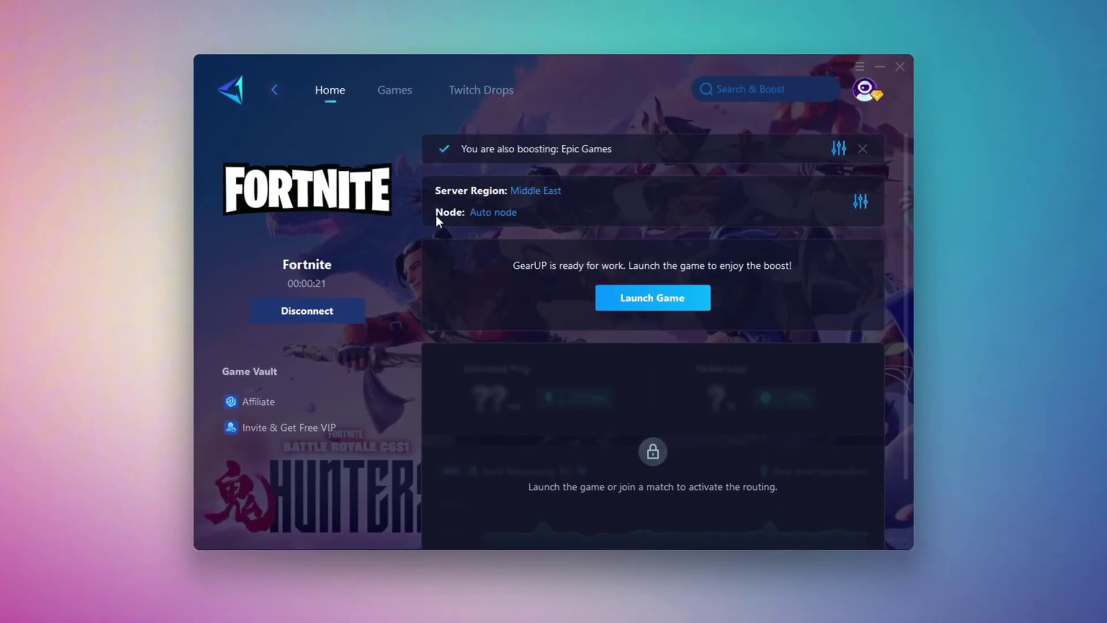
{"action": "left_click", "coordinate": [492, 213]}
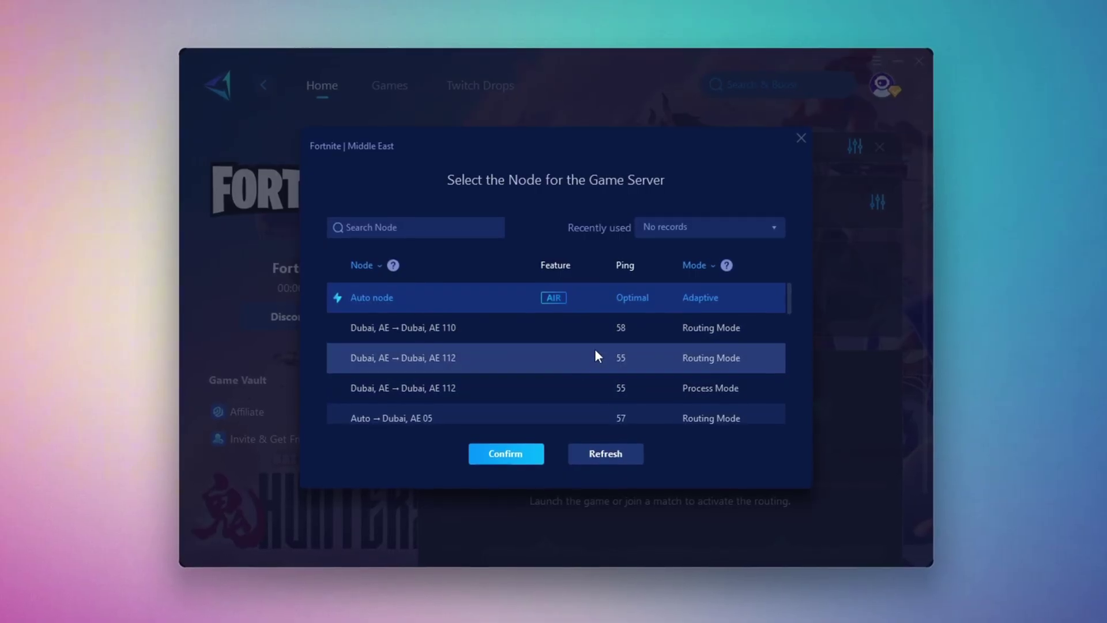
{"action": "left_click", "coordinate": [800, 139]}
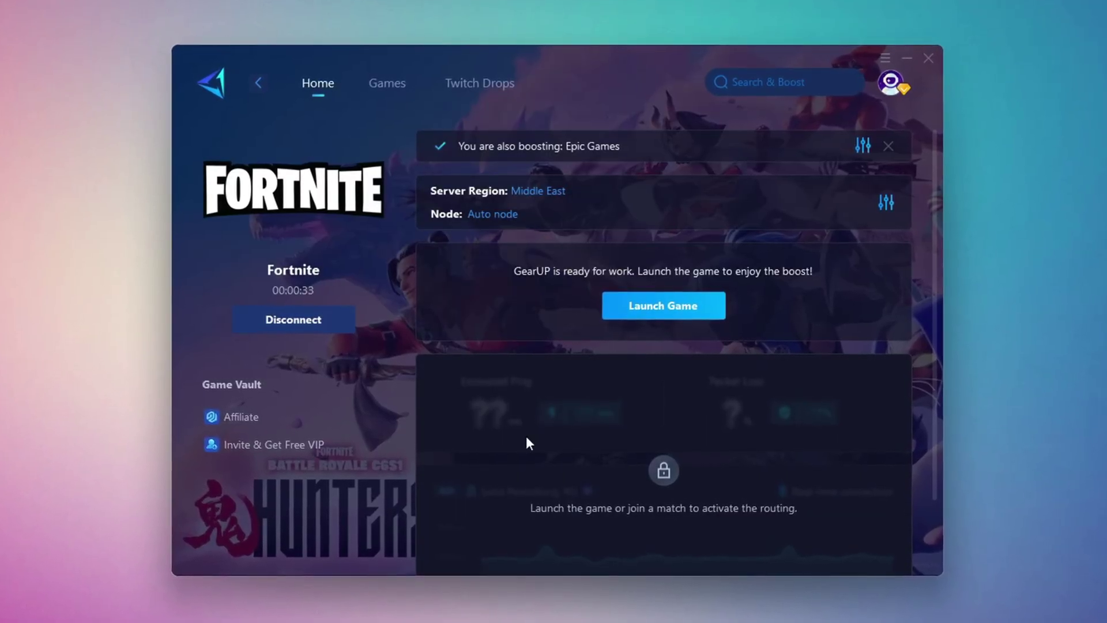
{"action": "left_click", "coordinate": [933, 58]}
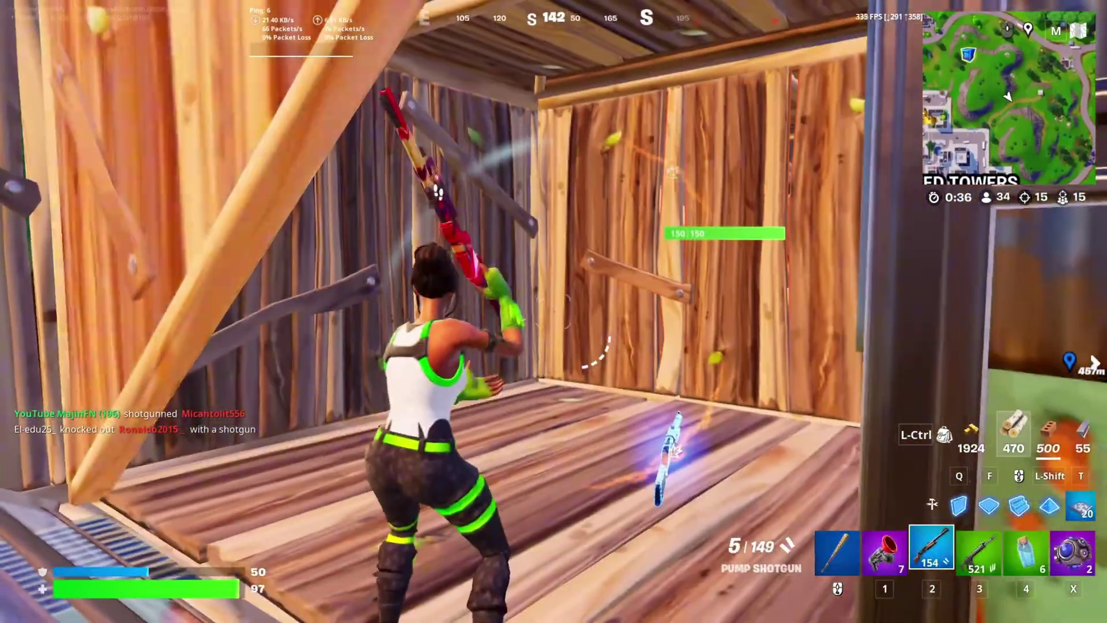
{"action": "key", "text": "2"}
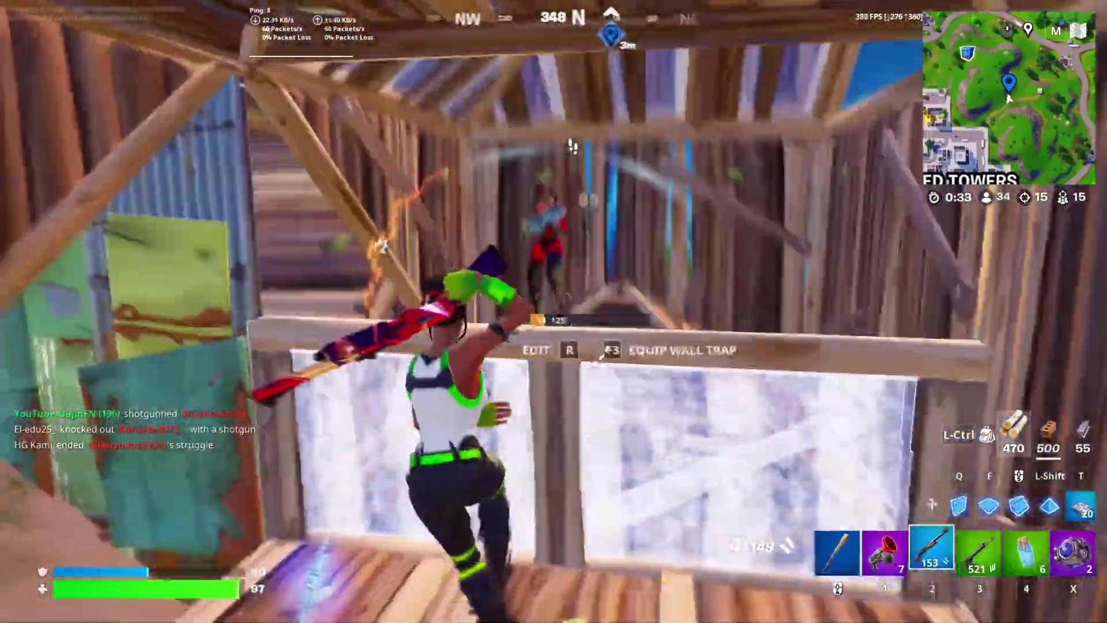
{"action": "left_click", "coordinate": [553, 312]}
{"action": "key", "text": "3"}
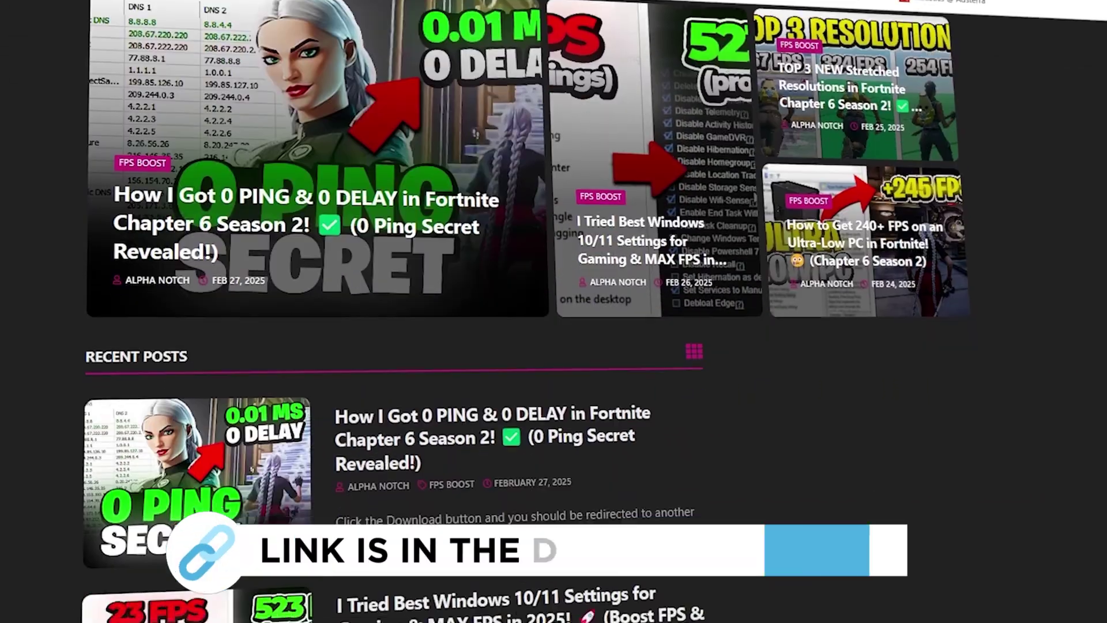
{"action": "scroll", "coordinate": [553, 288], "scroll_direction": "down", "scroll_amount": 8}
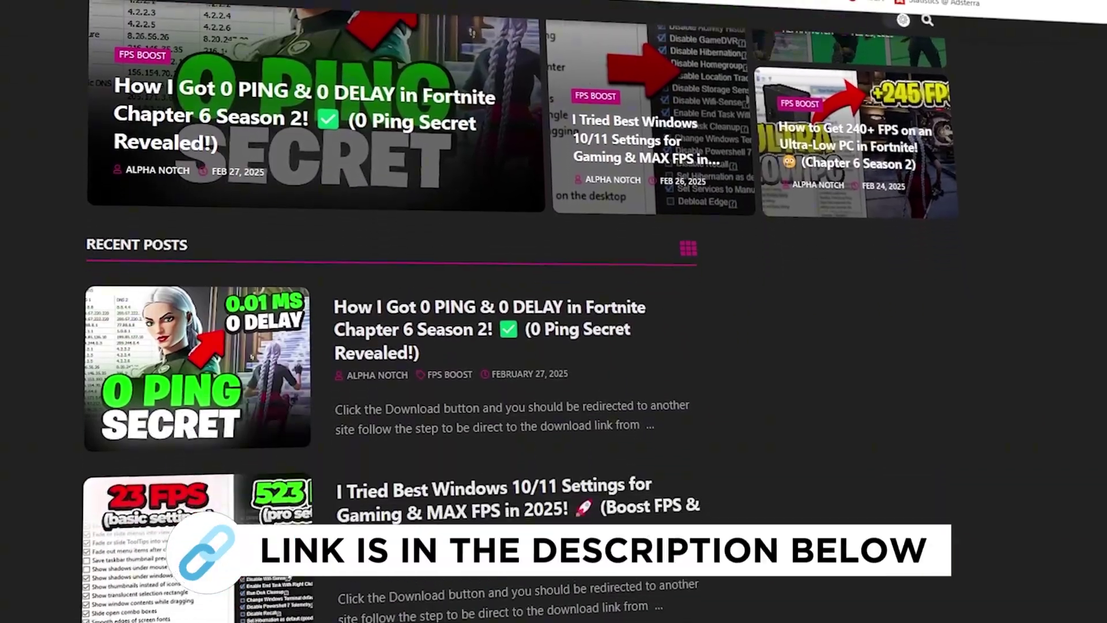
{"action": "scroll", "coordinate": [403, 288], "scroll_direction": "down", "scroll_amount": 6}
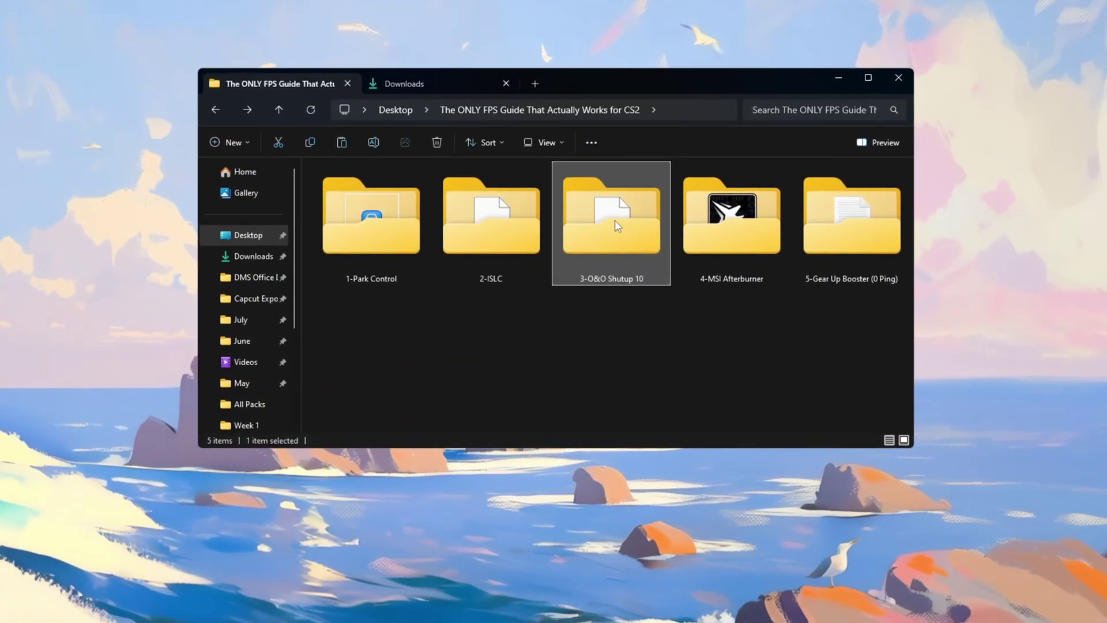
Open the 3-O&O Shutup 10 folder and run OOSU10.exe as administrator.
{"action": "double_click", "coordinate": [614, 221]}
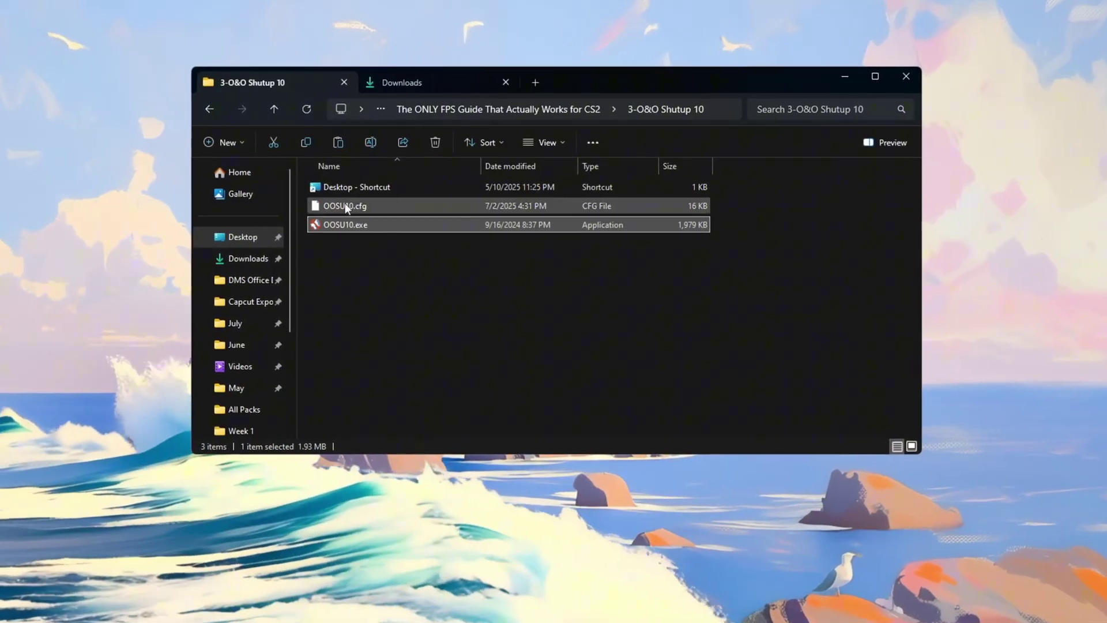
{"action": "right_click", "coordinate": [380, 226]}
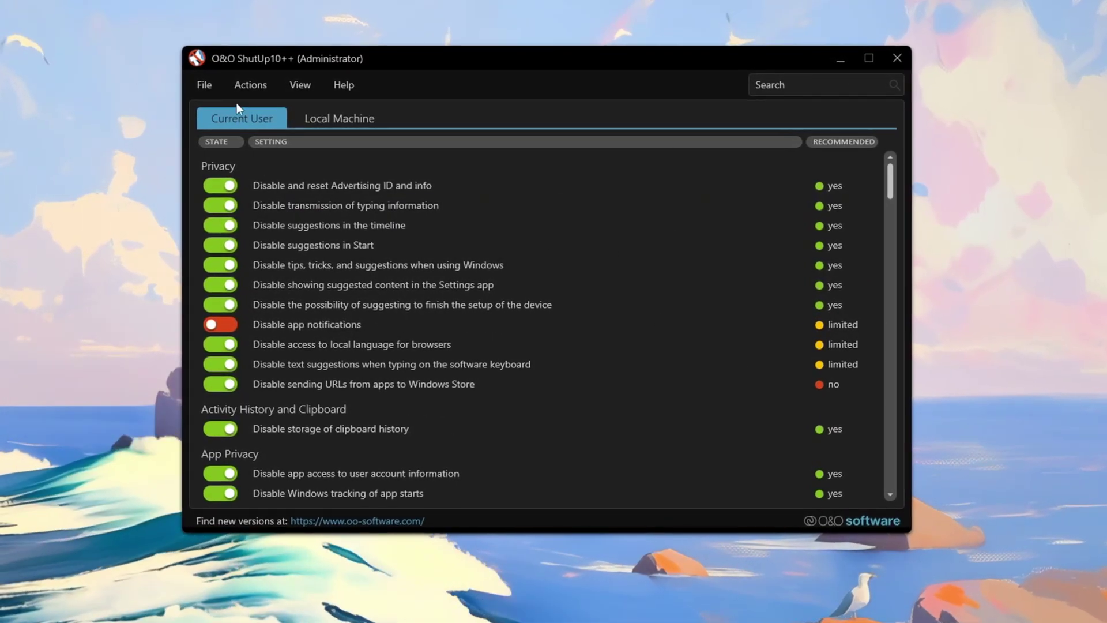
Apply only the recommended settings, answering the restore-point prompt and acknowledging the success message.
{"action": "left_click", "coordinate": [248, 87]}
{"action": "left_click", "coordinate": [254, 110]}
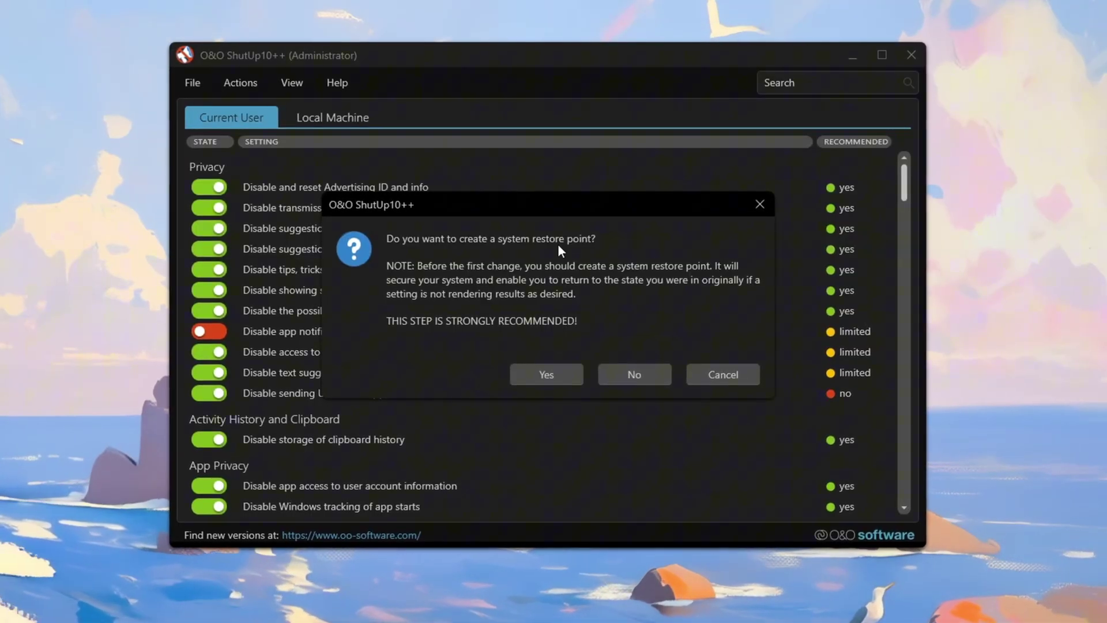
{"action": "left_click", "coordinate": [651, 383]}
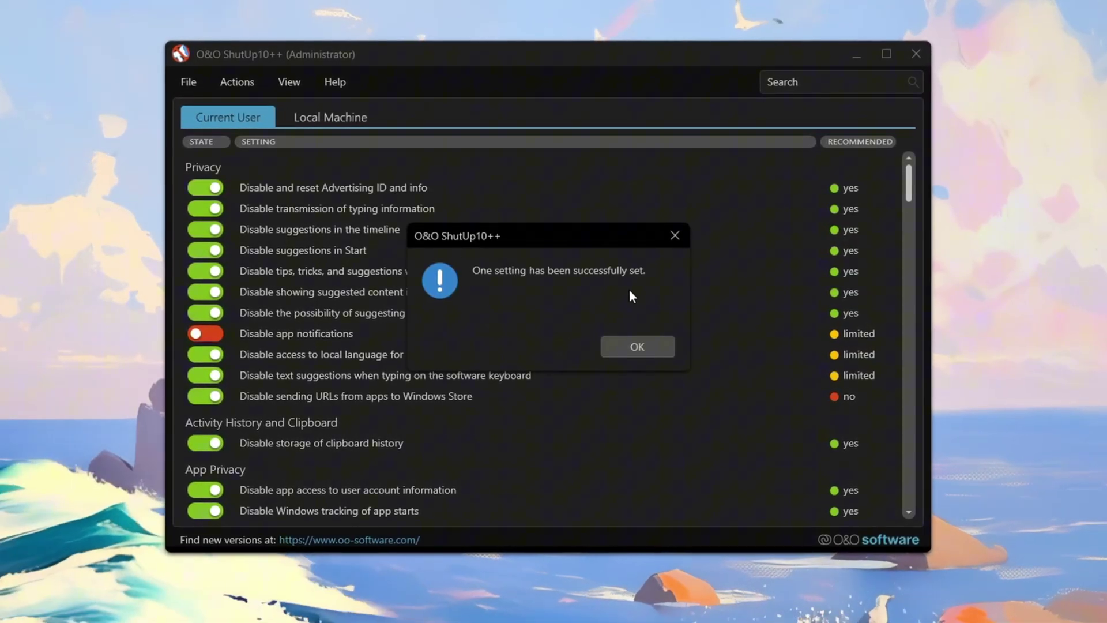
{"action": "left_click", "coordinate": [652, 353]}
Review the enabled settings list, reopening and dismissing the Actions menu without changes.
{"action": "scroll", "coordinate": [648, 300], "scroll_direction": "down", "scroll_amount": 12}
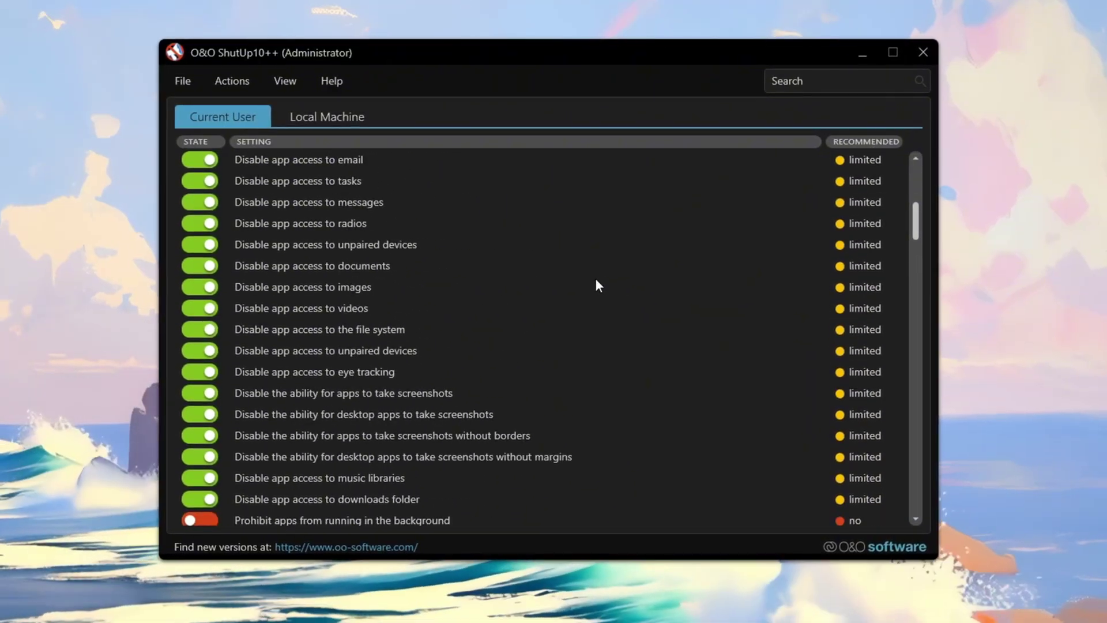
{"action": "scroll", "coordinate": [598, 284], "scroll_direction": "down", "scroll_amount": 4}
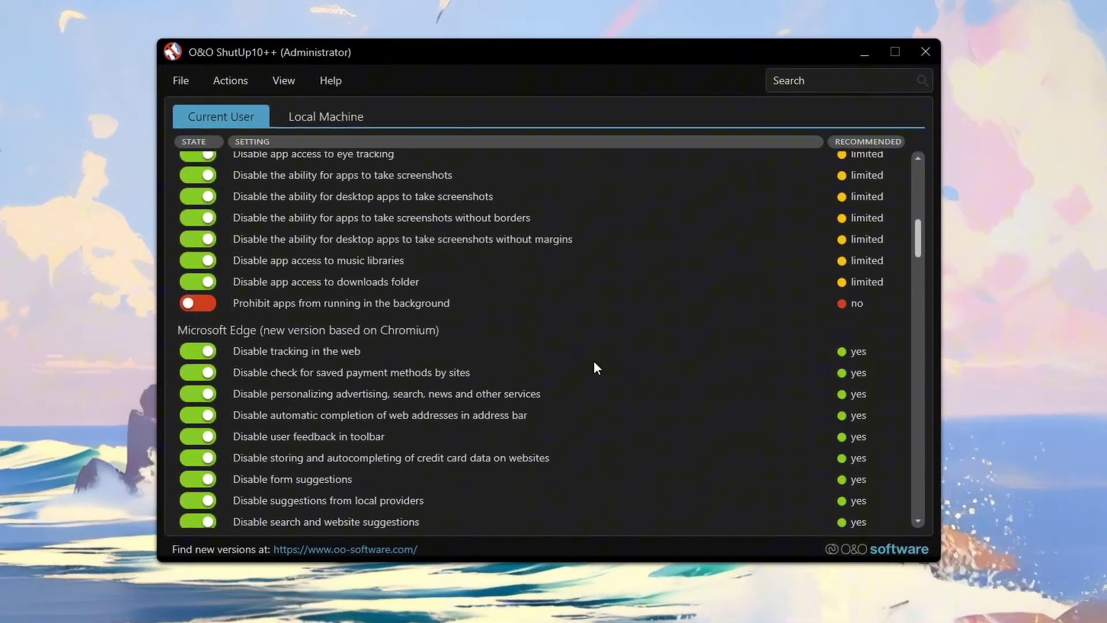
{"action": "scroll", "coordinate": [633, 356], "scroll_direction": "down", "scroll_amount": 10}
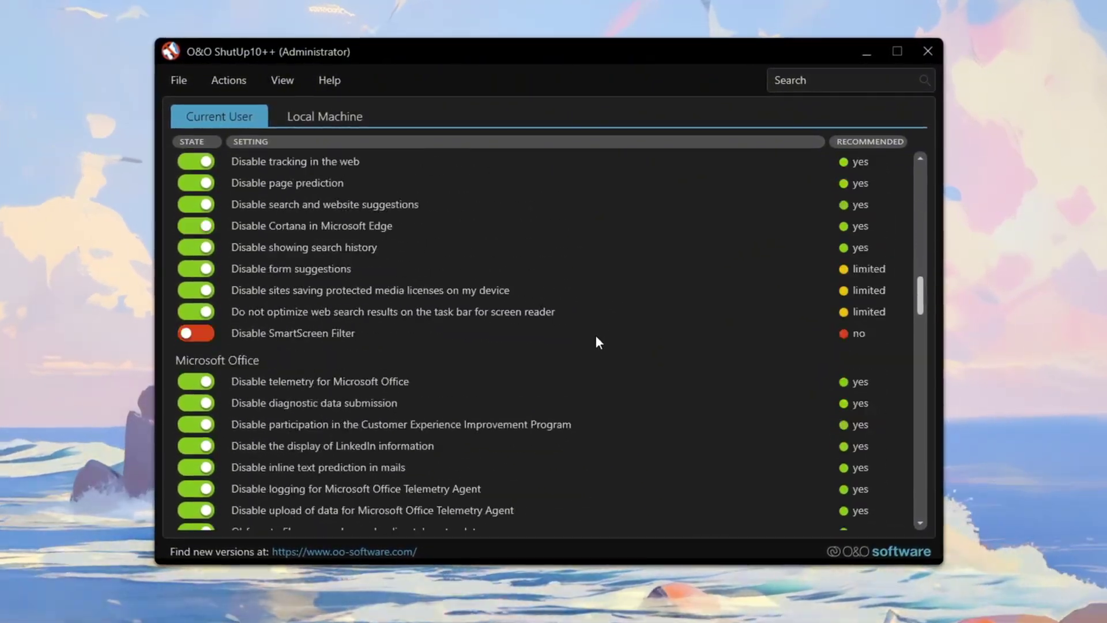
{"action": "scroll", "coordinate": [596, 335], "scroll_direction": "down", "scroll_amount": 18}
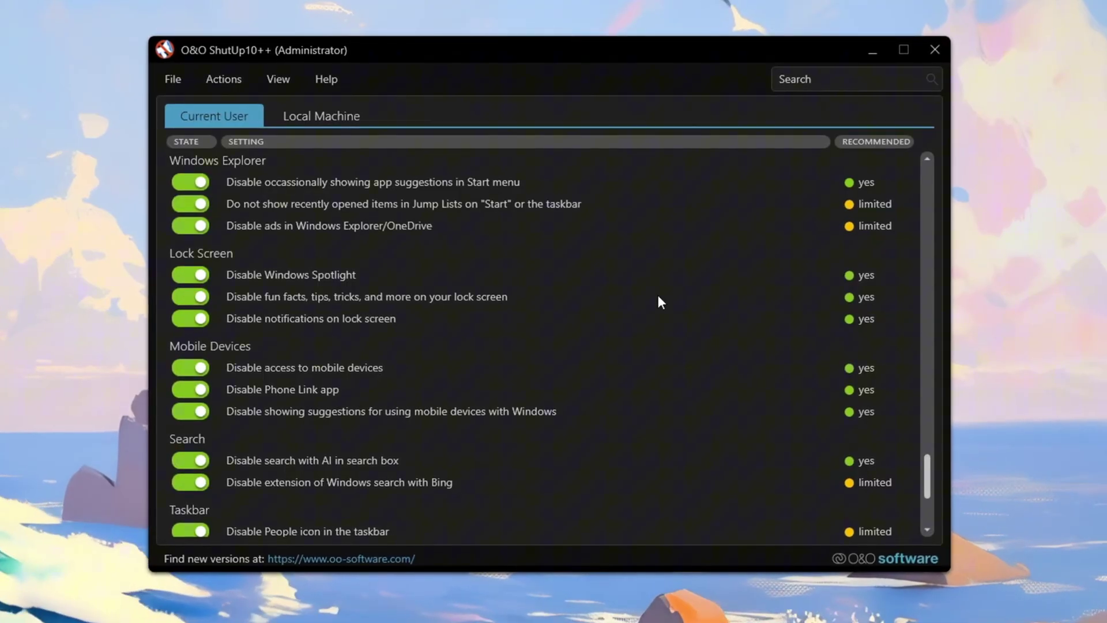
{"action": "left_click", "coordinate": [214, 80]}
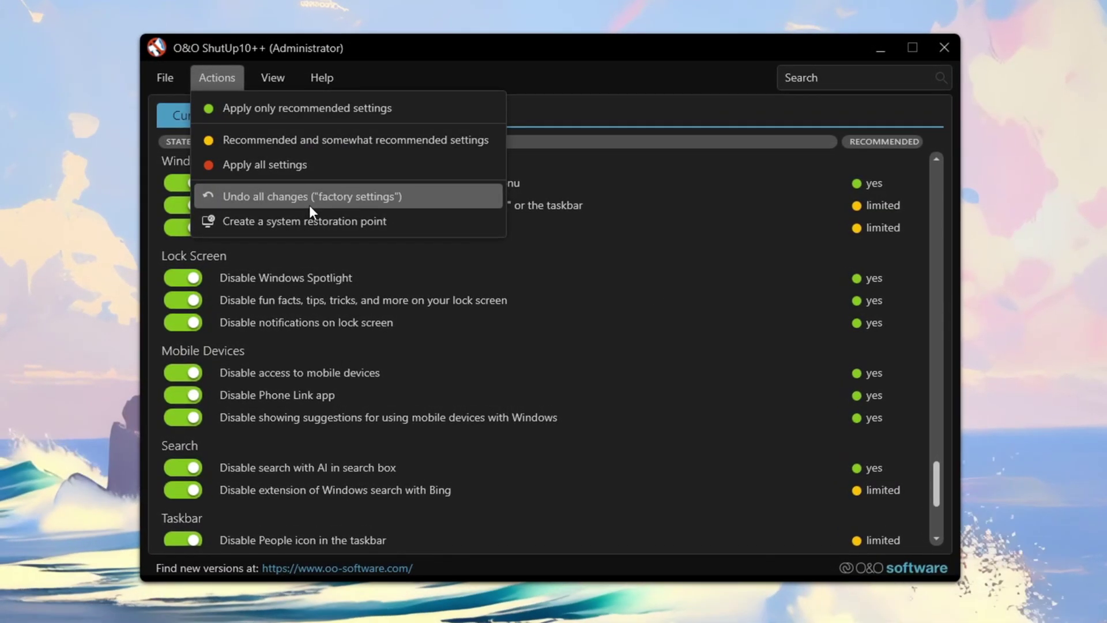
{"action": "left_click", "coordinate": [562, 51]}
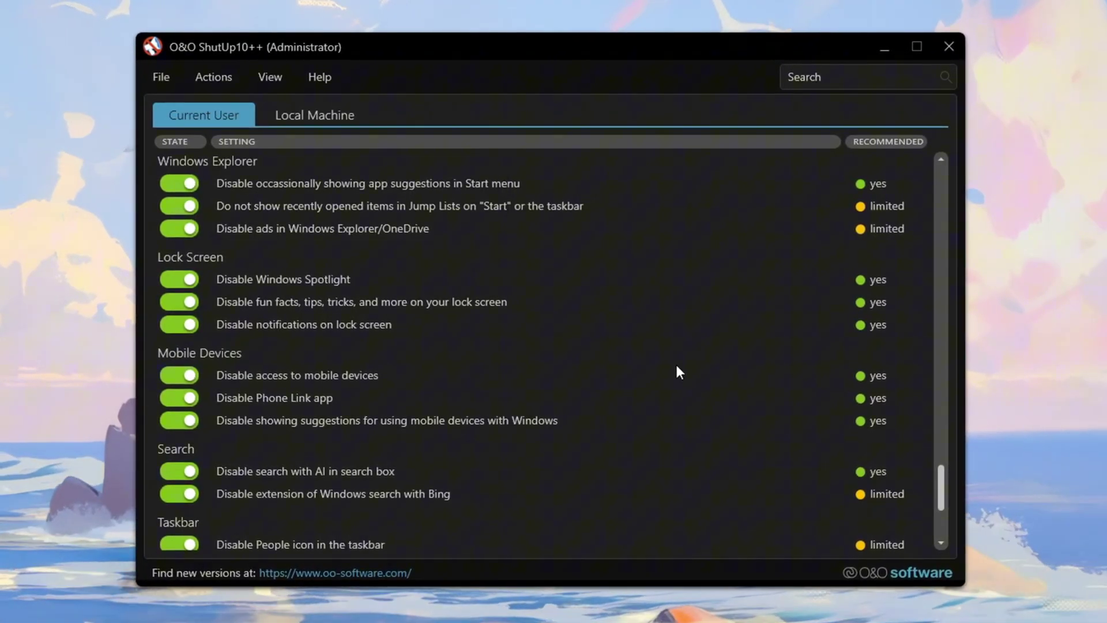
{"action": "scroll", "coordinate": [675, 366], "scroll_direction": "up", "scroll_amount": 15}
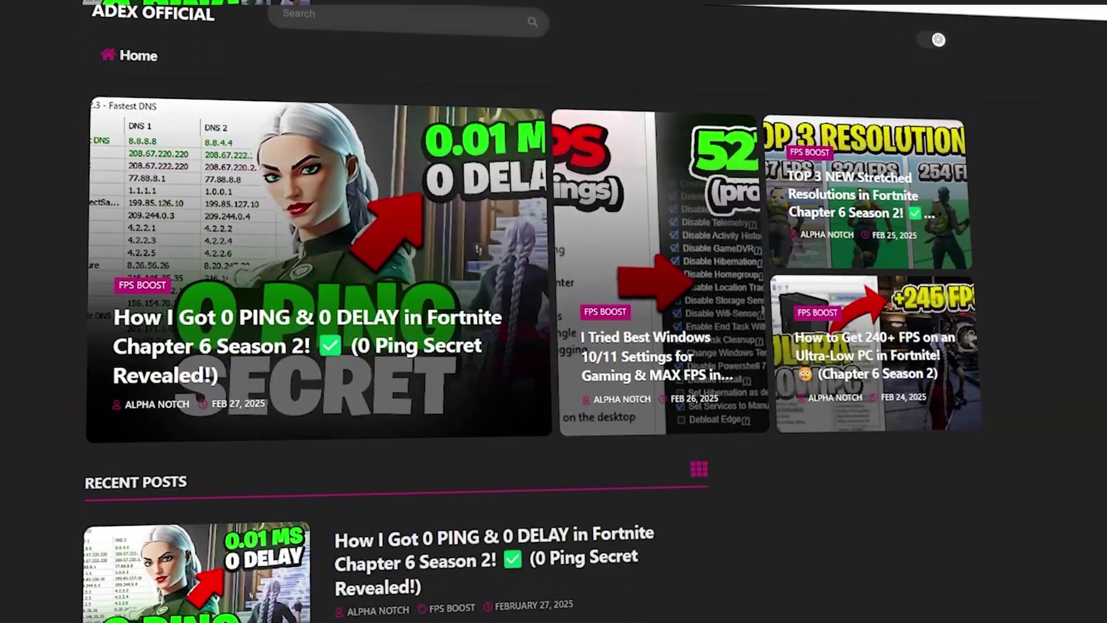
{"action": "scroll", "coordinate": [554, 311], "scroll_direction": "down", "scroll_amount": 7}
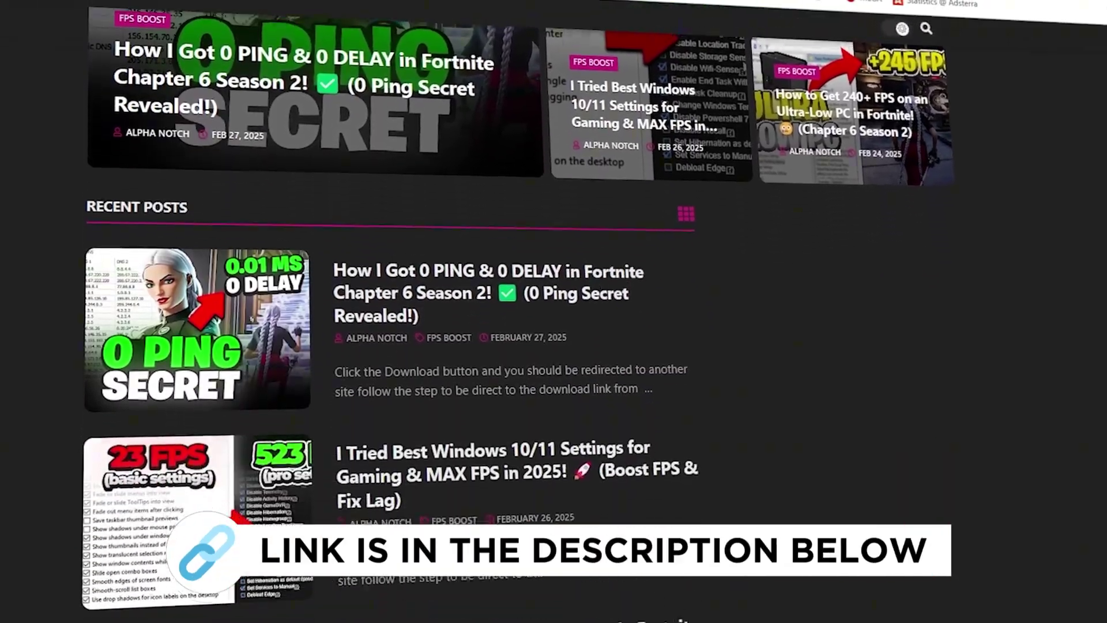
{"action": "scroll", "coordinate": [404, 311], "scroll_direction": "down", "scroll_amount": 8}
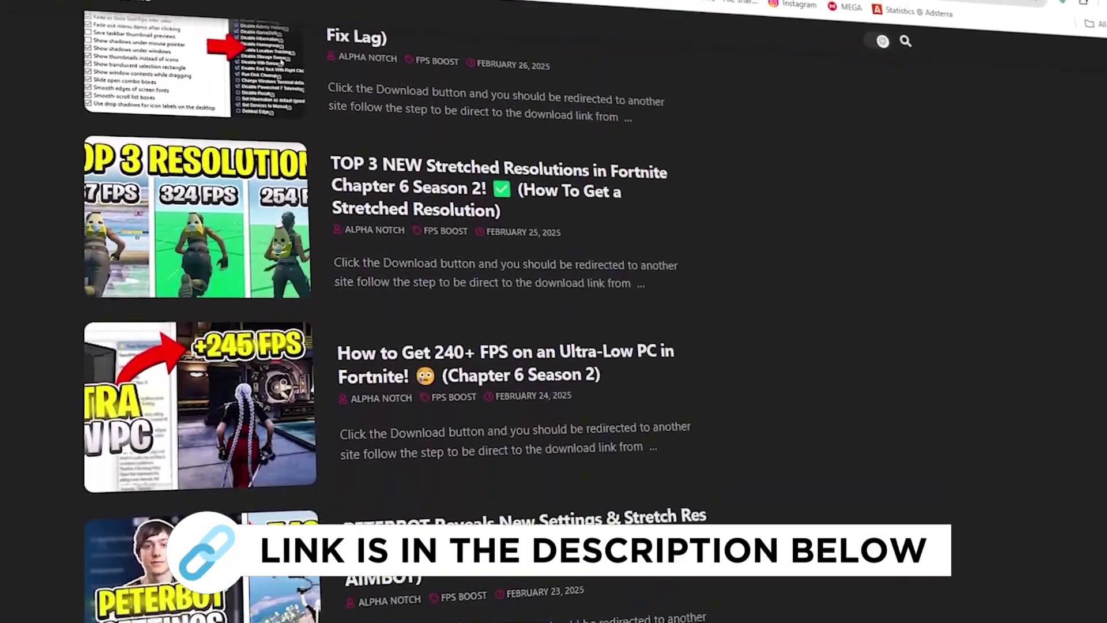
{"action": "scroll", "coordinate": [404, 311], "scroll_direction": "down", "scroll_amount": 2}
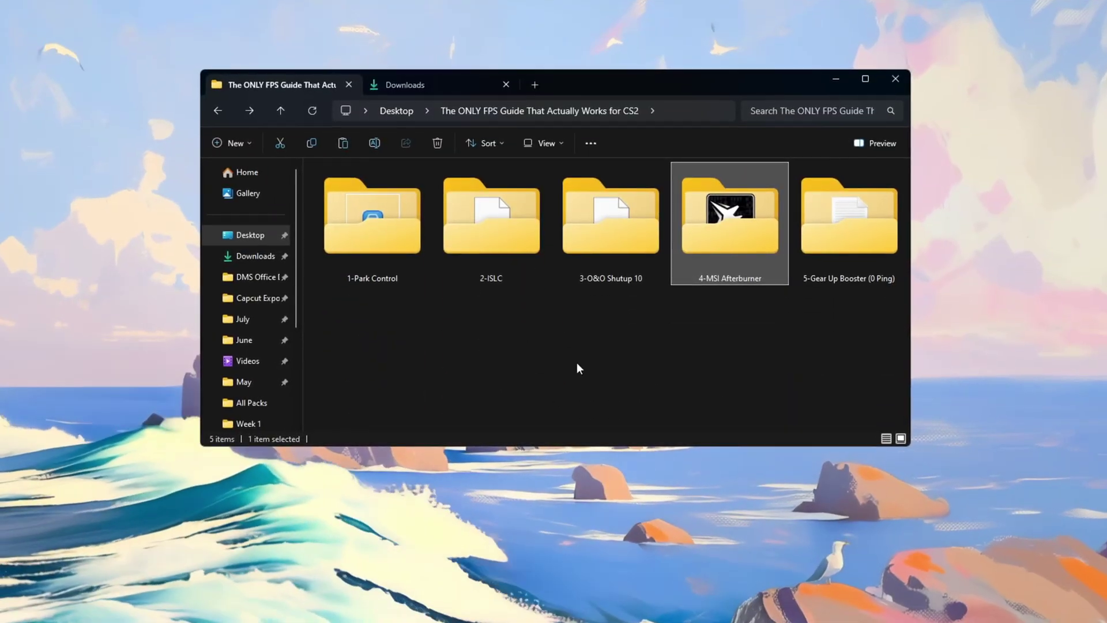
Open the 4-MSI Afterburner folder and search 'msi' in Start to launch Afterburner.
{"action": "double_click", "coordinate": [734, 270]}
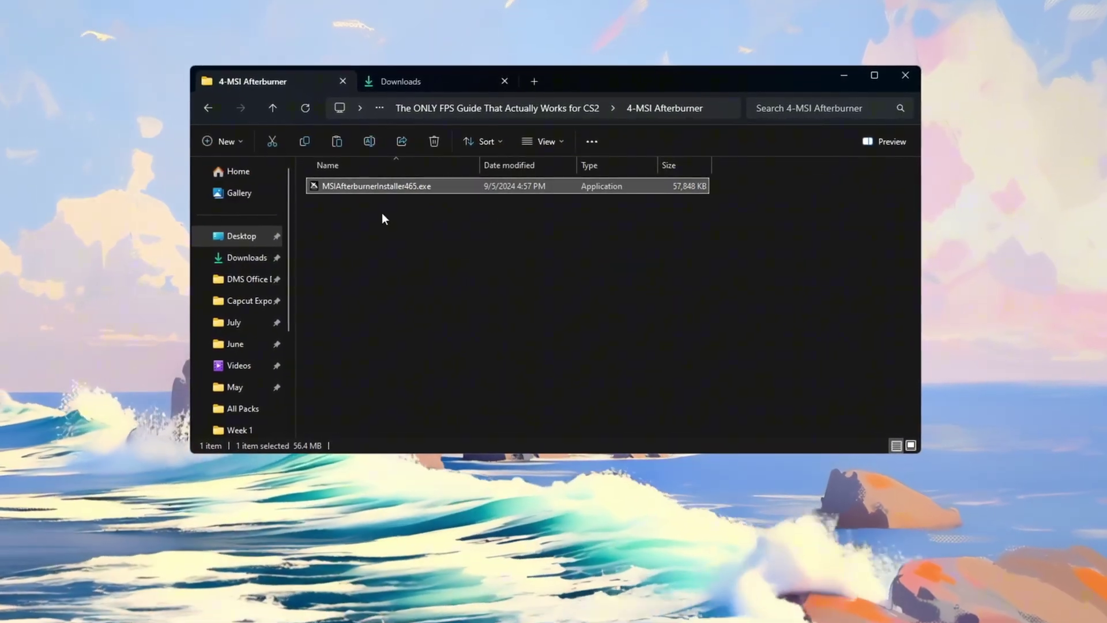
{"action": "key", "text": "super"}
{"action": "type", "text": "msi"}
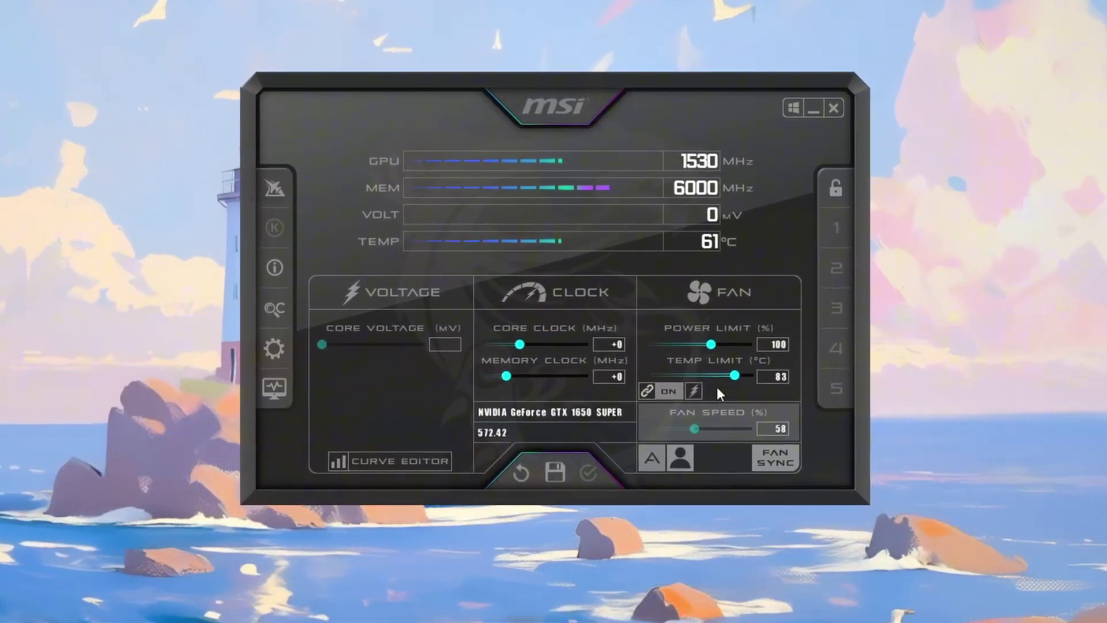
Raise the power limit to 119% (temp limit 86 °C) and enter a +40 memory clock offset.
{"action": "left_click_drag", "start_coordinate": [718, 347], "coordinate": [759, 348]}
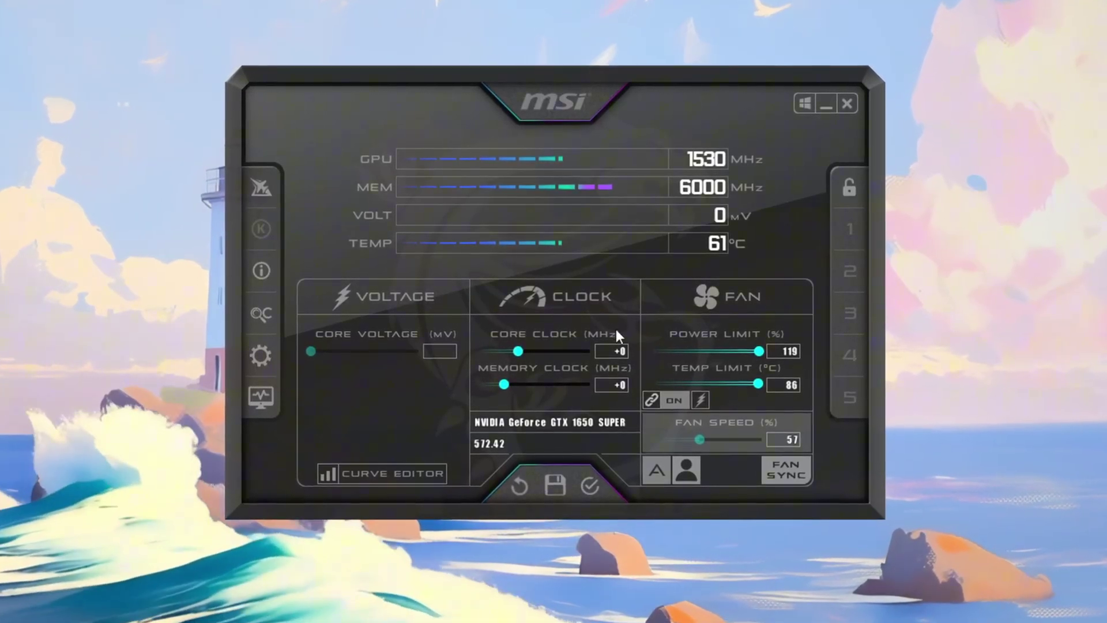
{"action": "left_click_drag", "start_coordinate": [501, 383], "coordinate": [502, 383]}
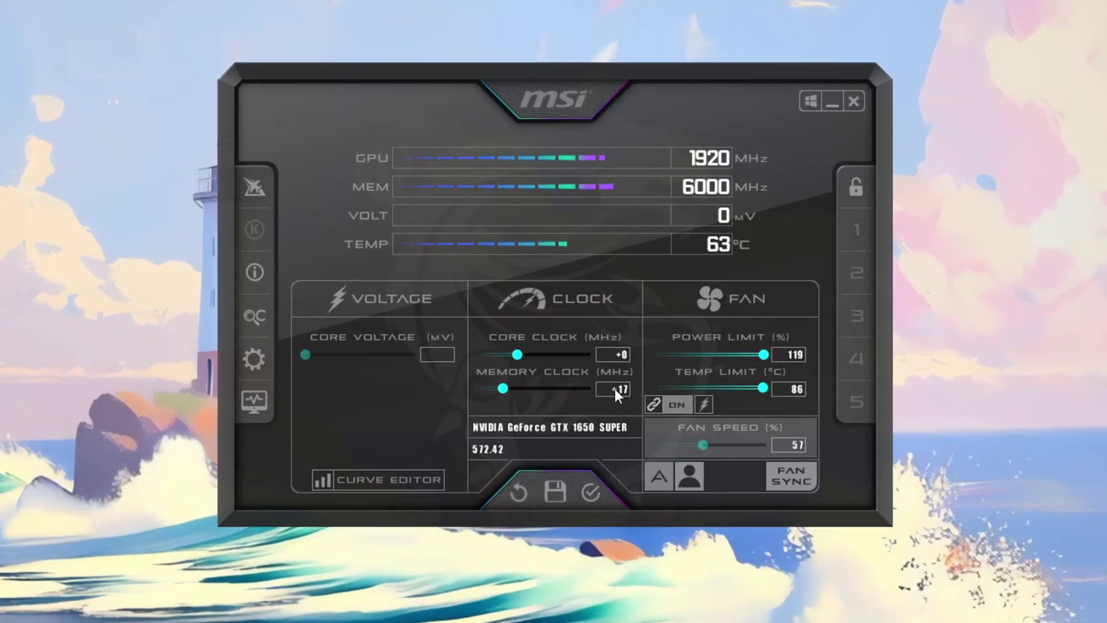
{"action": "type", "text": "20"}
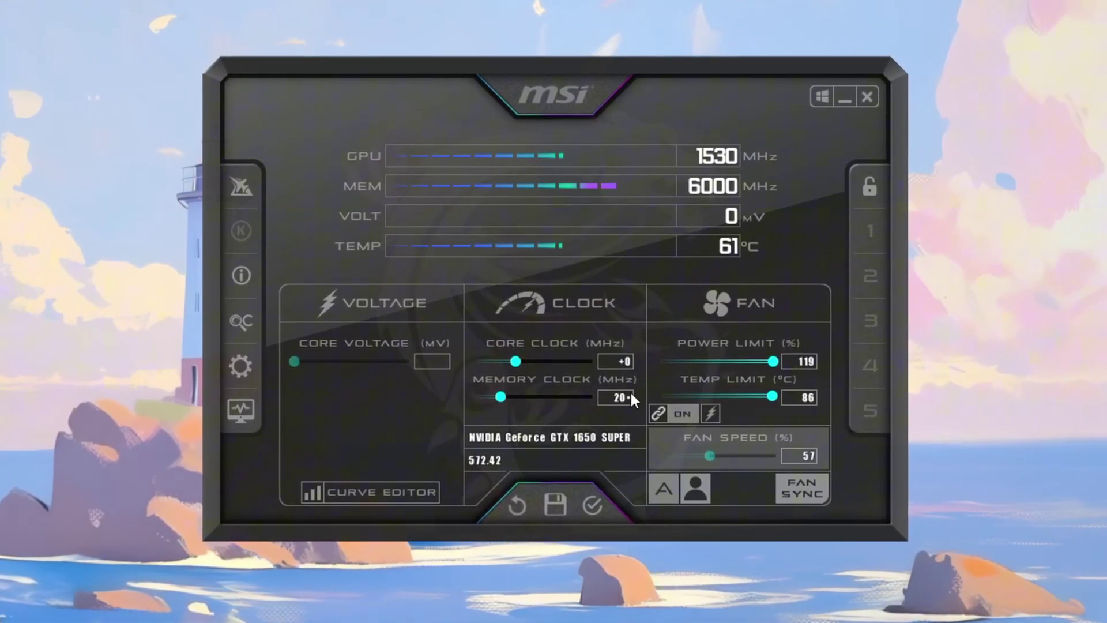
{"action": "left_click", "coordinate": [623, 397]}
{"action": "type", "text": "40"}
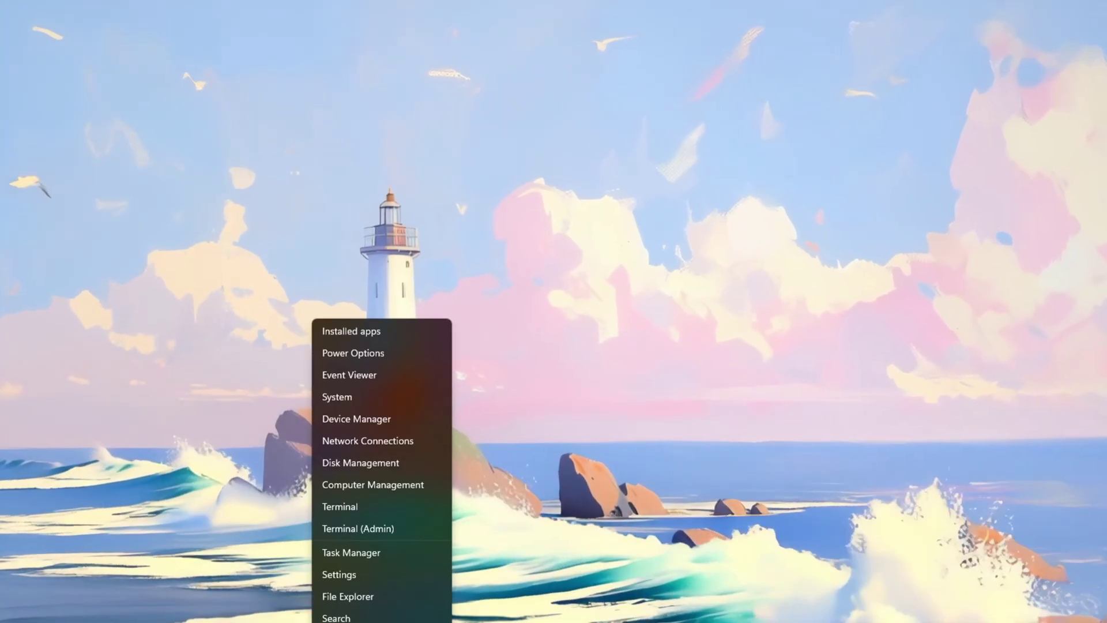
Choose Device Manager from the Win+X quick-link menu.
{"action": "left_click", "coordinate": [382, 424]}
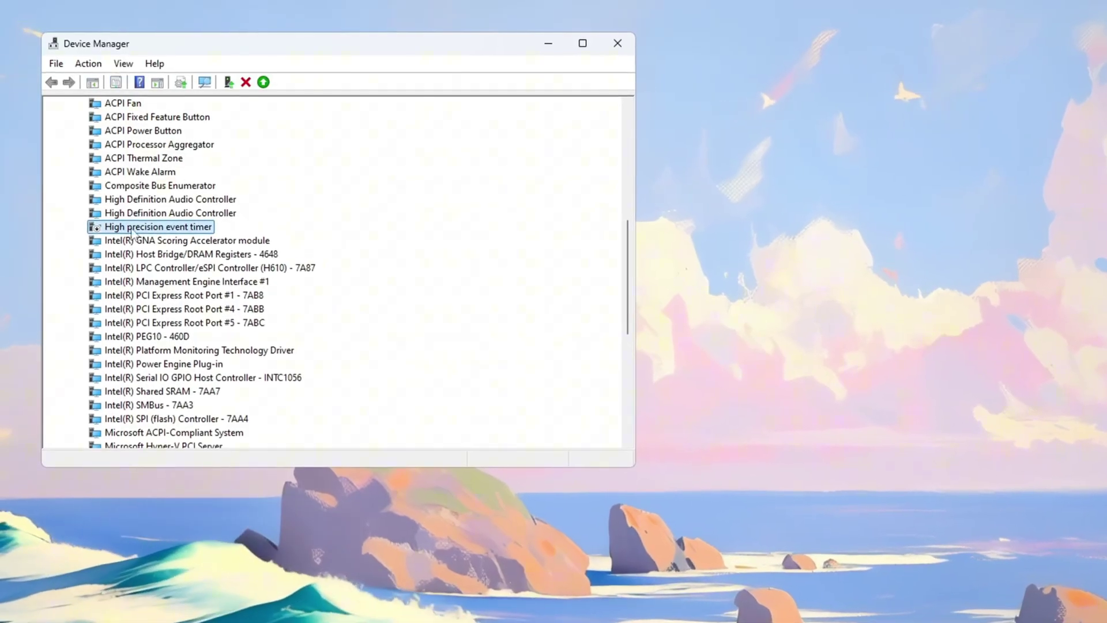
Bring up the context menu for High precision event timer under System devices.
{"action": "right_click", "coordinate": [153, 231]}
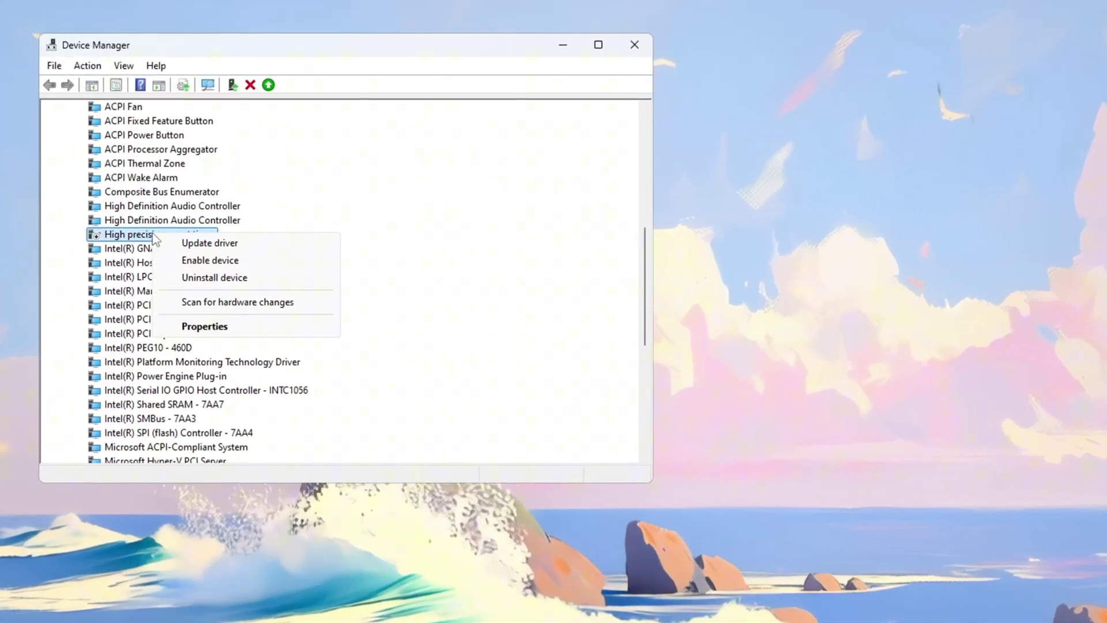